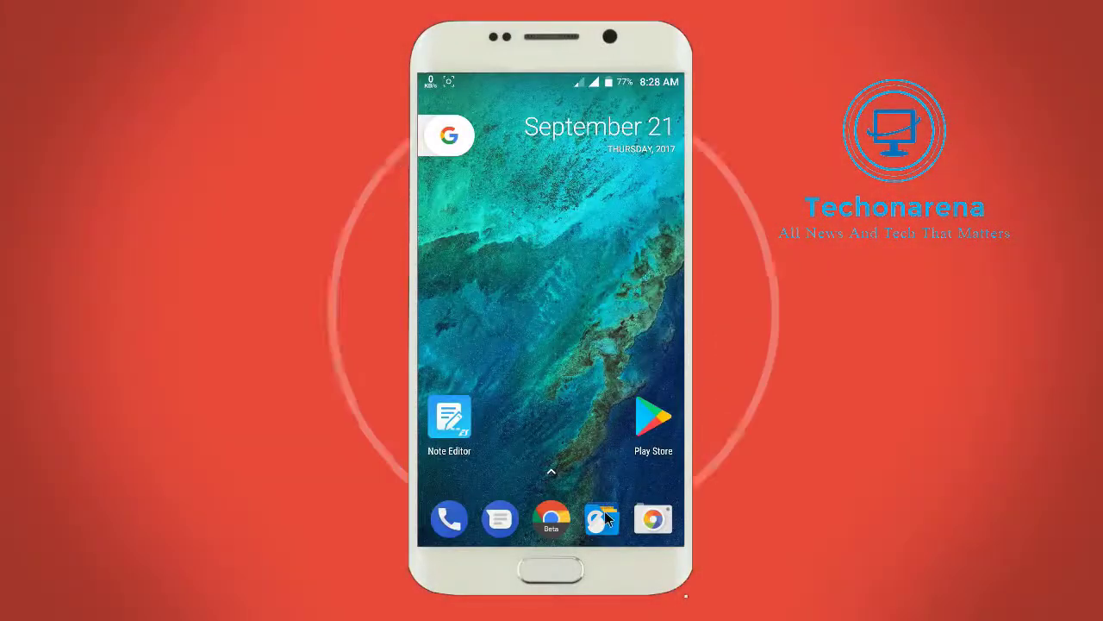
- Browse the phone's files in Solid Explorer
left_click(601, 518)
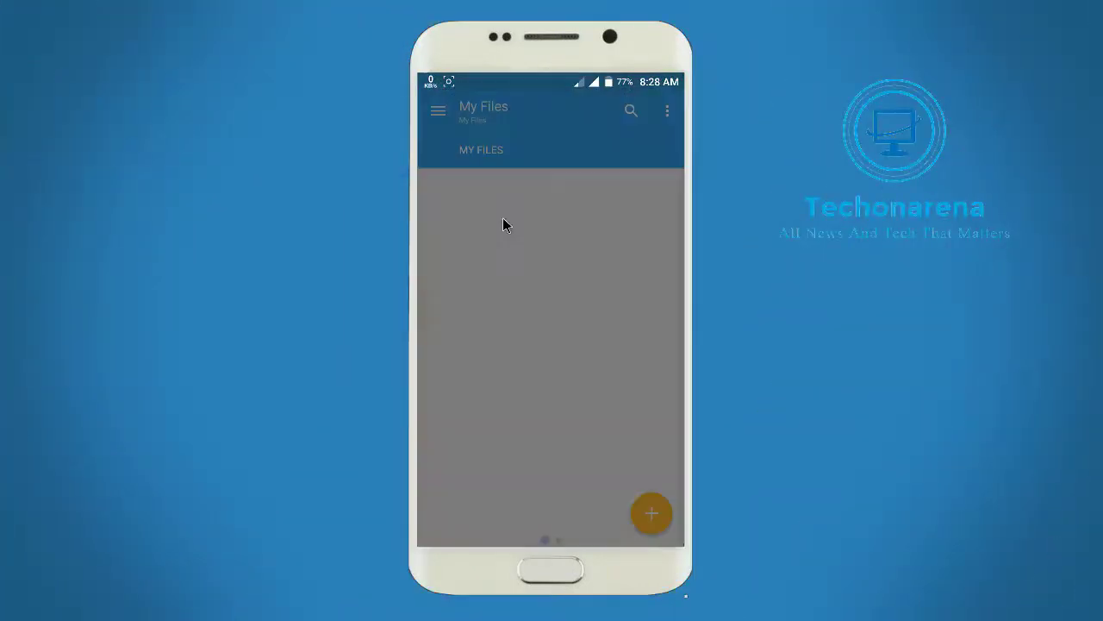
left_click(510, 290)
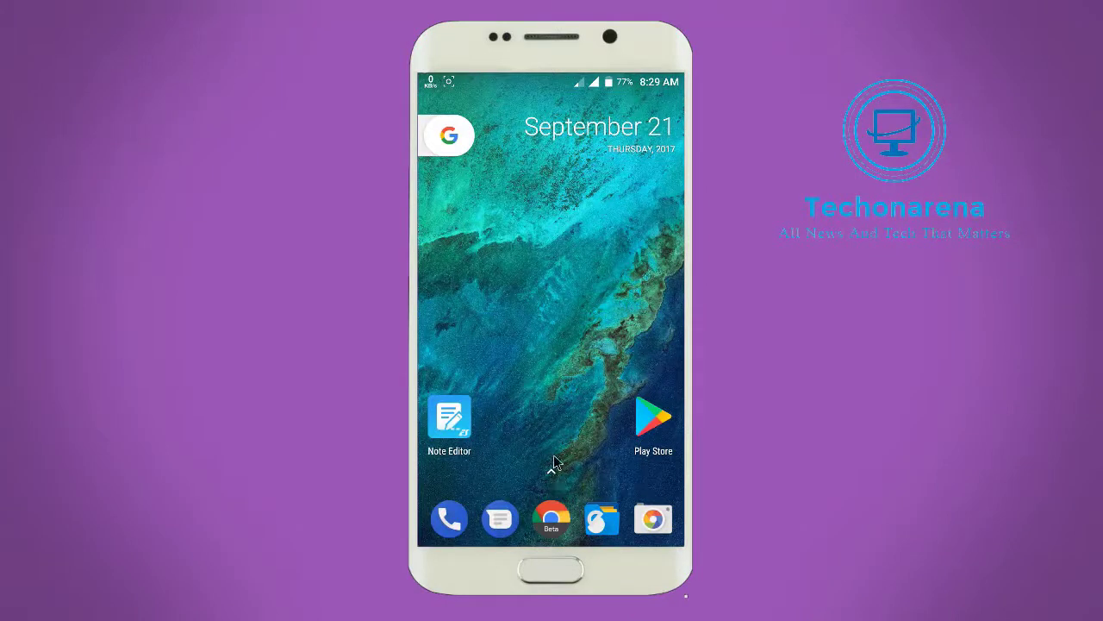
- Switch to HTTP Injector and clear all of its existing settings and data
left_click_drag(554, 463, 523, 256)
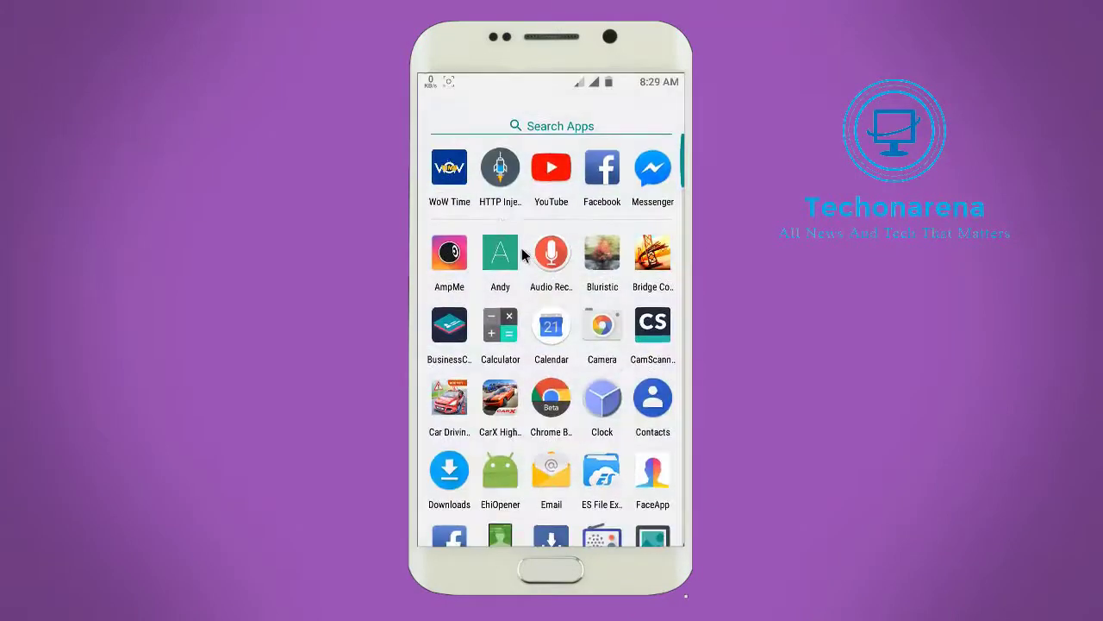
left_click(498, 169)
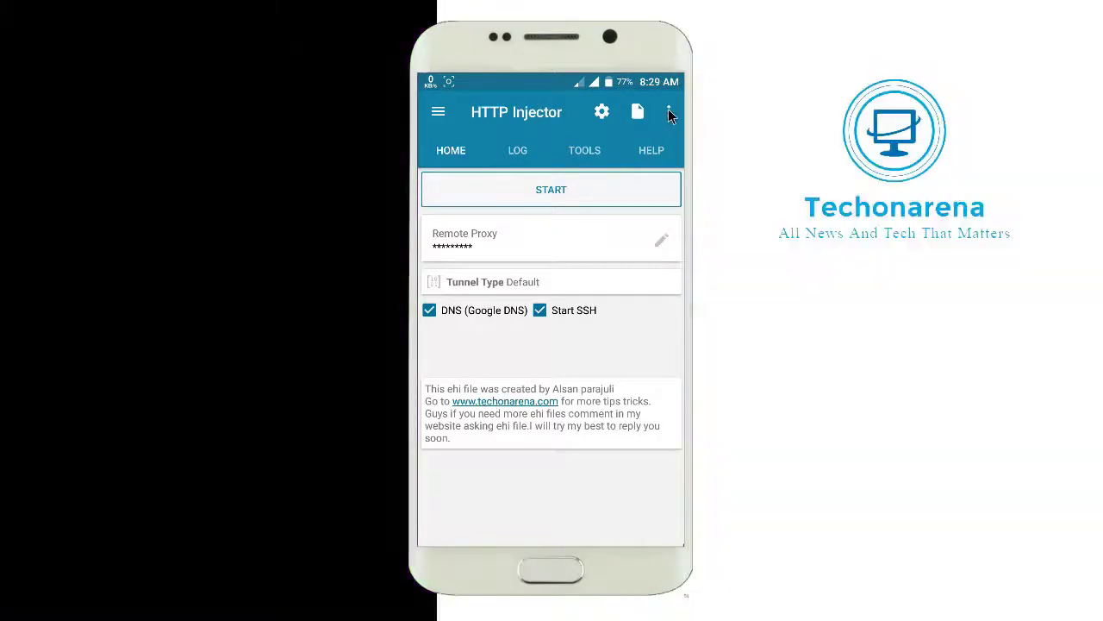
left_click(669, 111)
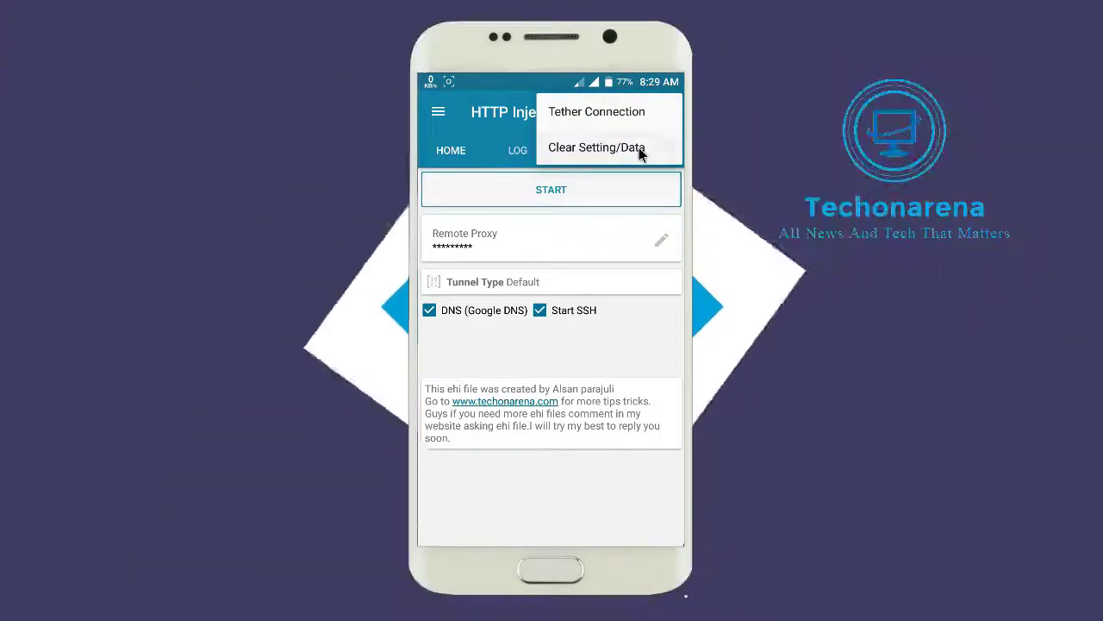
left_click(641, 151)
left_click(635, 343)
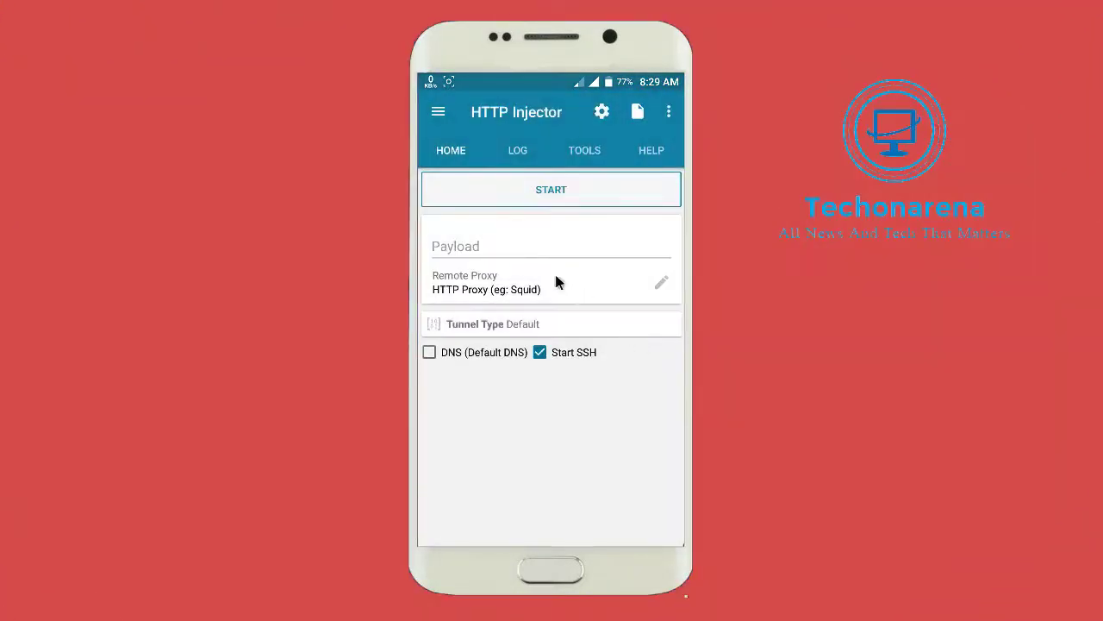
- Switch to ES Note Editor and copy the full CONNECT payload text under the payload heading of the note
left_click(479, 248)
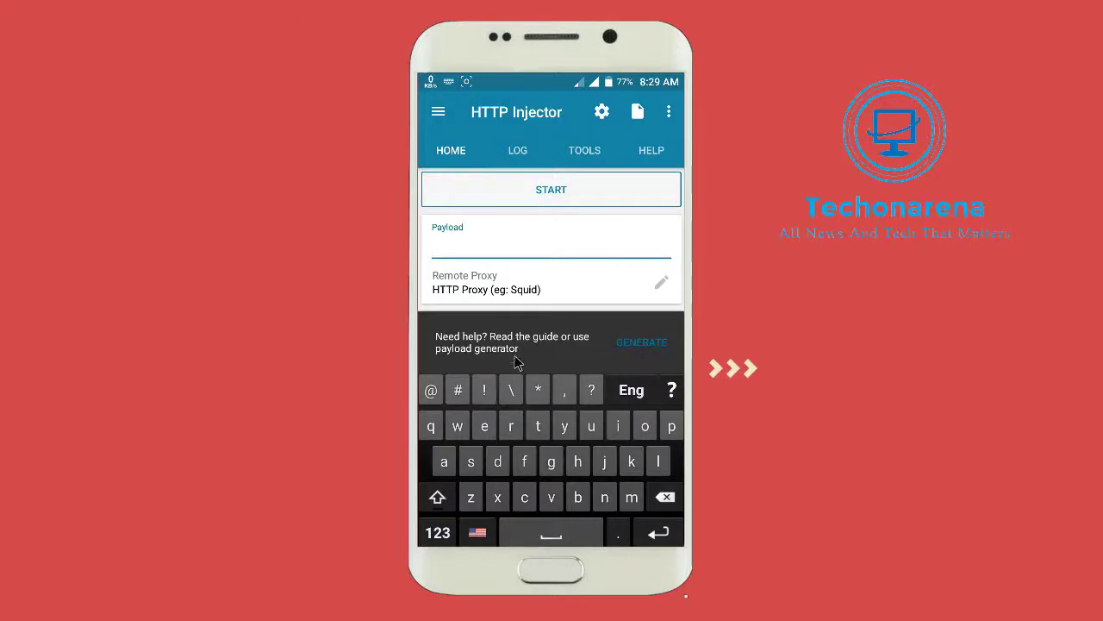
key("alt+Tab")
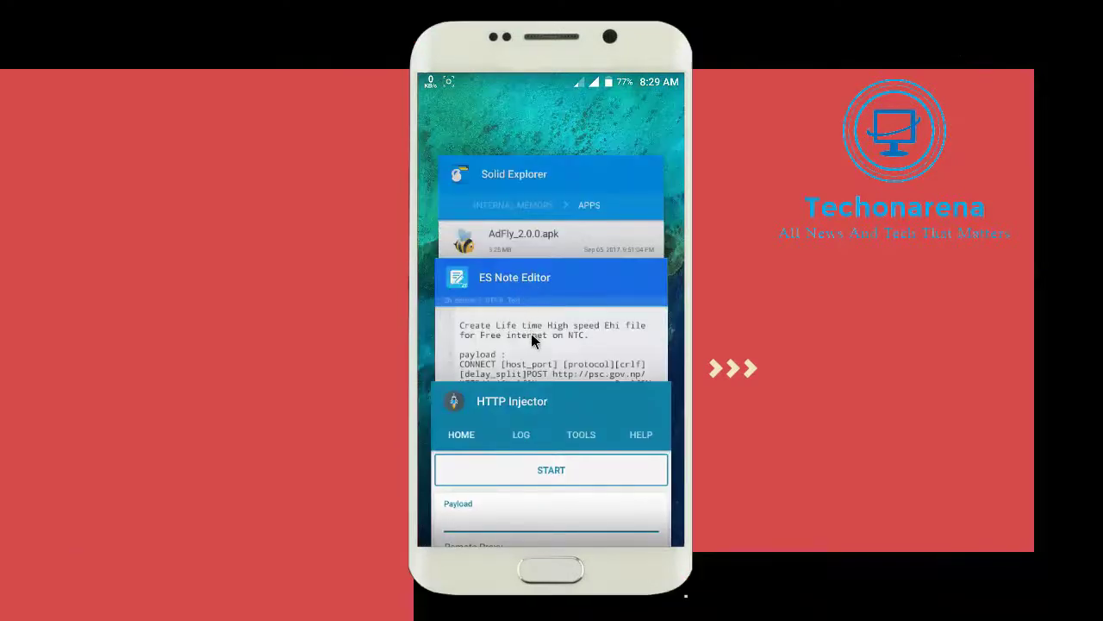
left_click(531, 340)
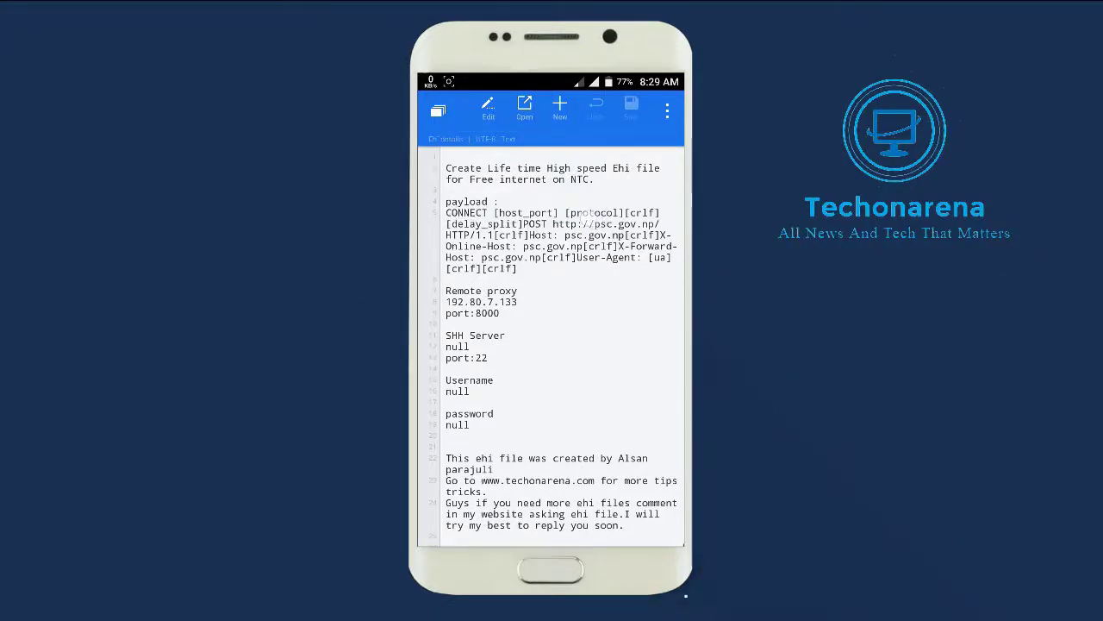
left_click(482, 109)
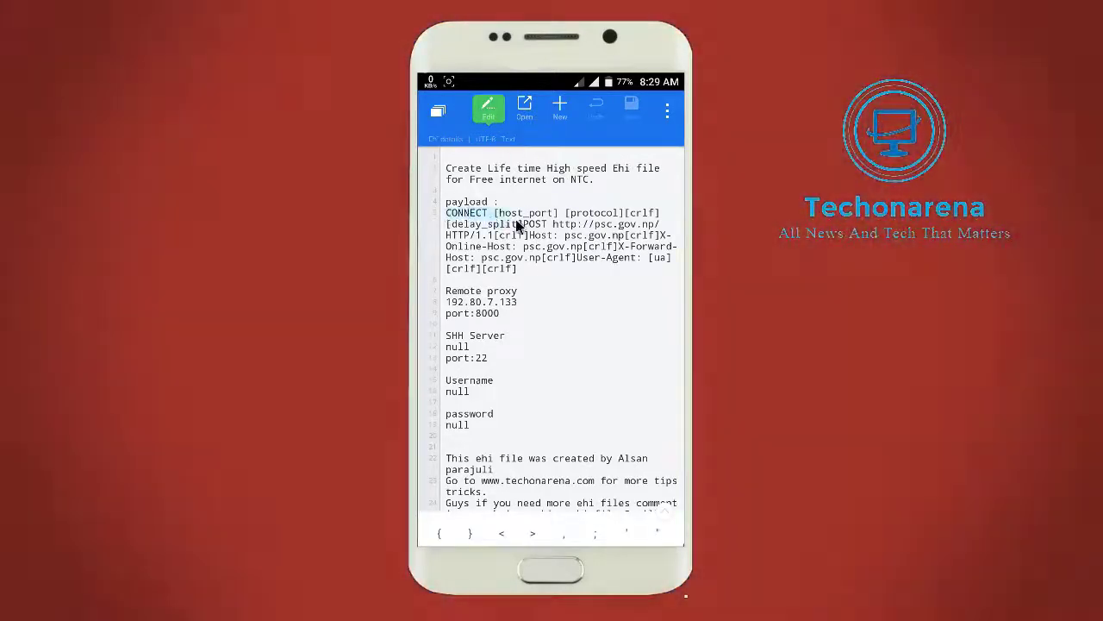
left_click_drag(520, 226, 547, 270)
key("cmd+c")
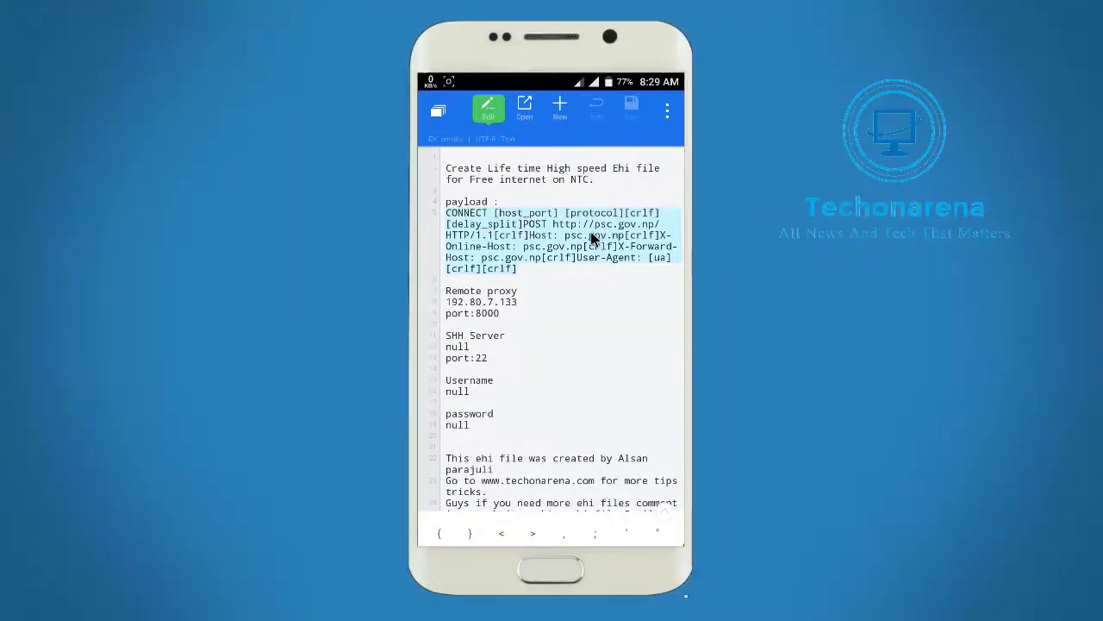
left_click(592, 239)
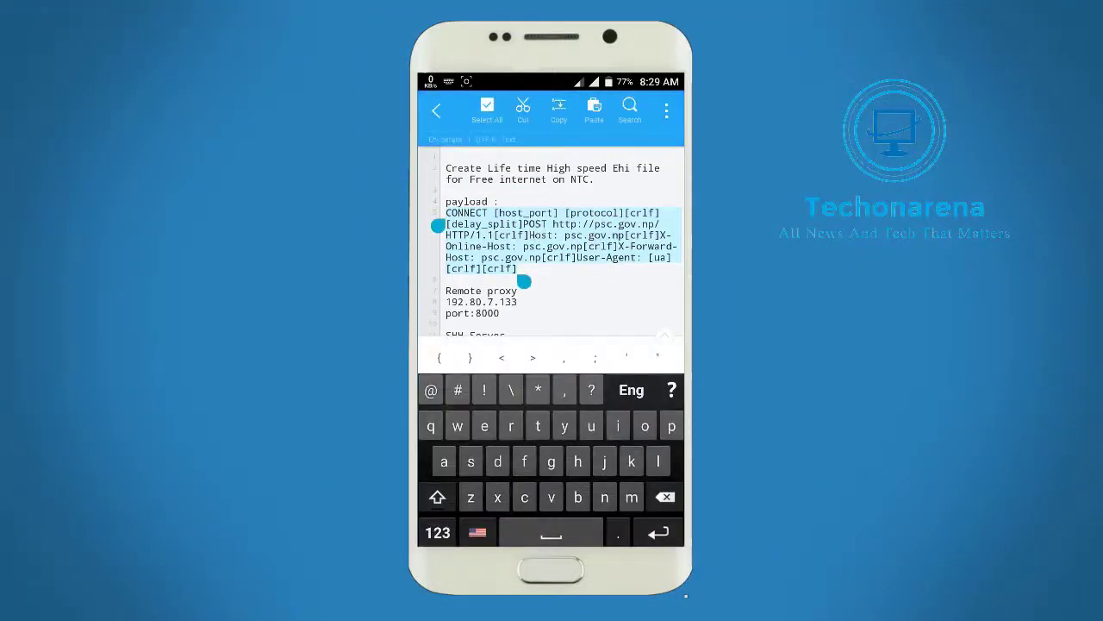
left_click(555, 121)
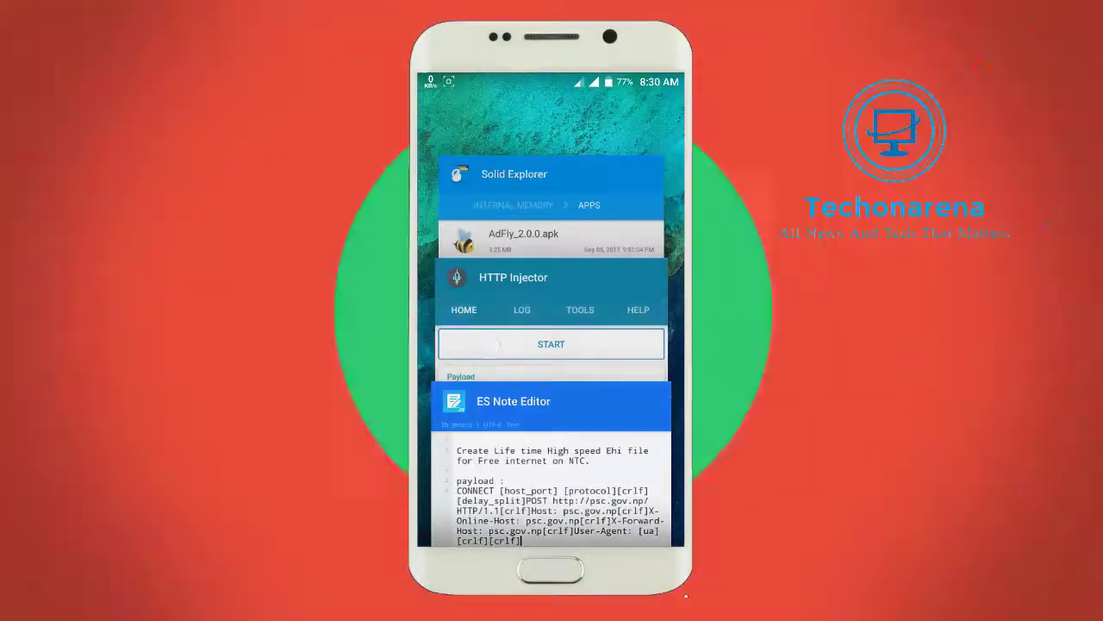
- Switch back to HTTP Injector and paste the copied CONNECT text as the payload
left_click(495, 345)
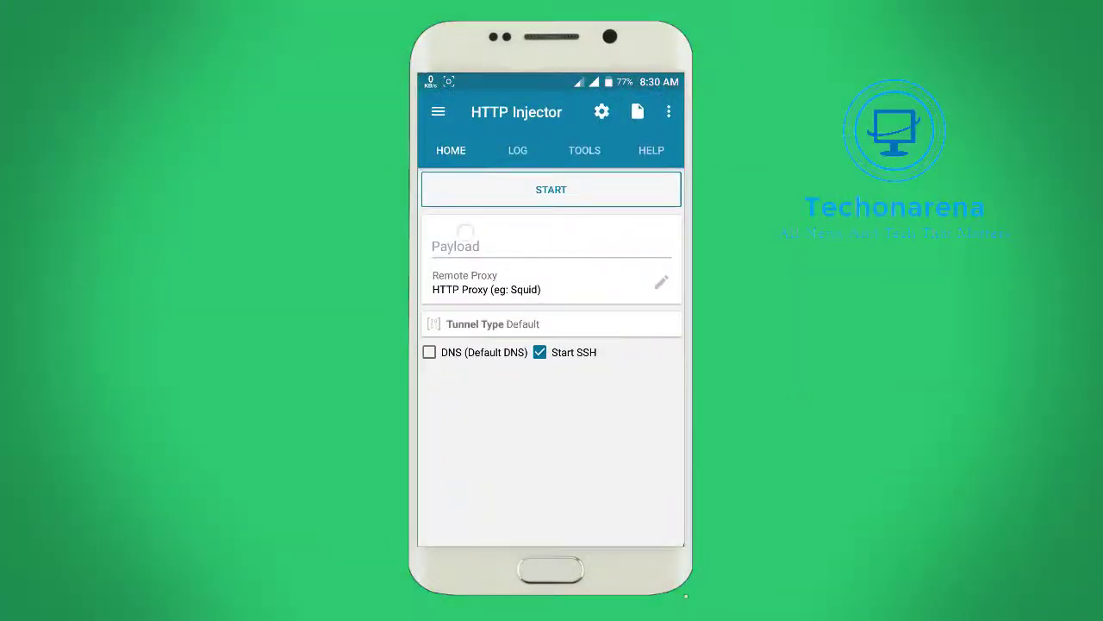
left_click(508, 234)
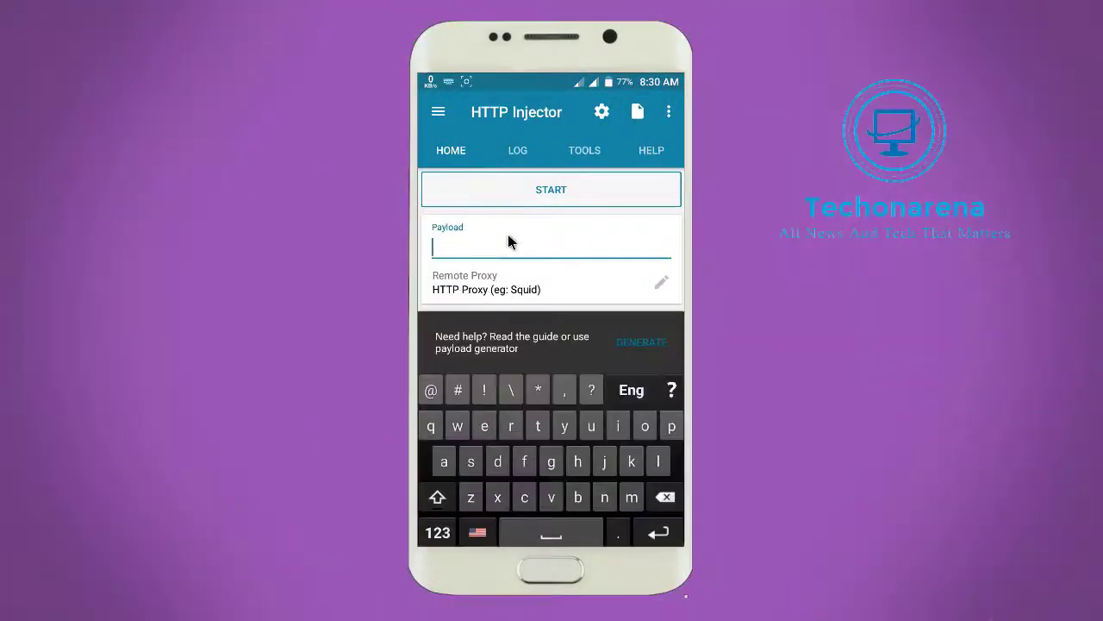
left_click(461, 243)
left_click(460, 214)
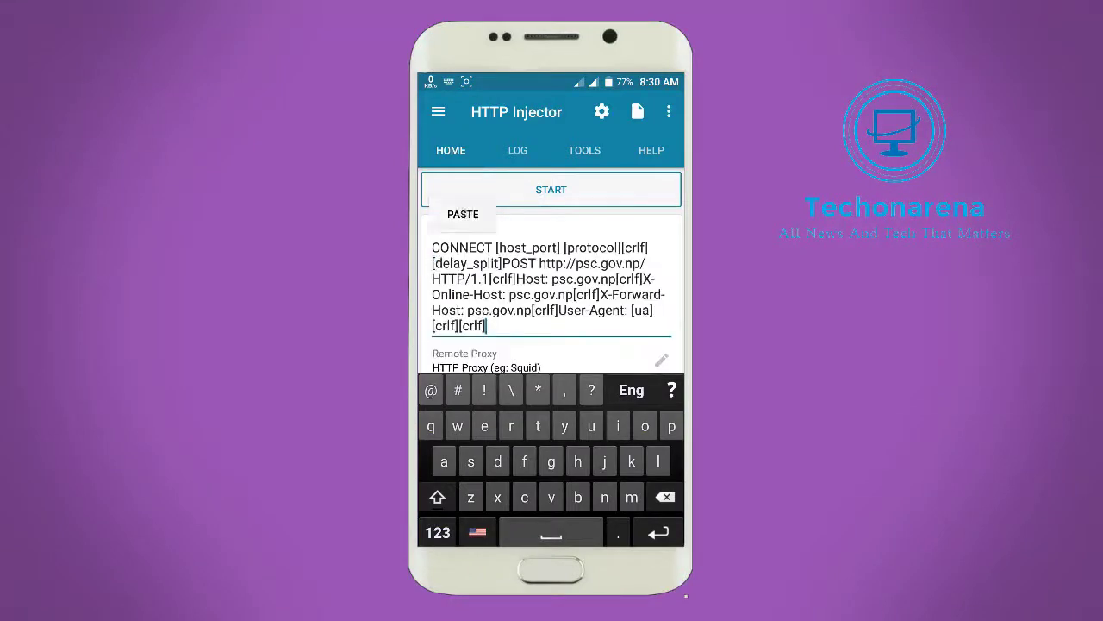
scroll(568, 253, "down", 2)
scroll(566, 253, "up", 2)
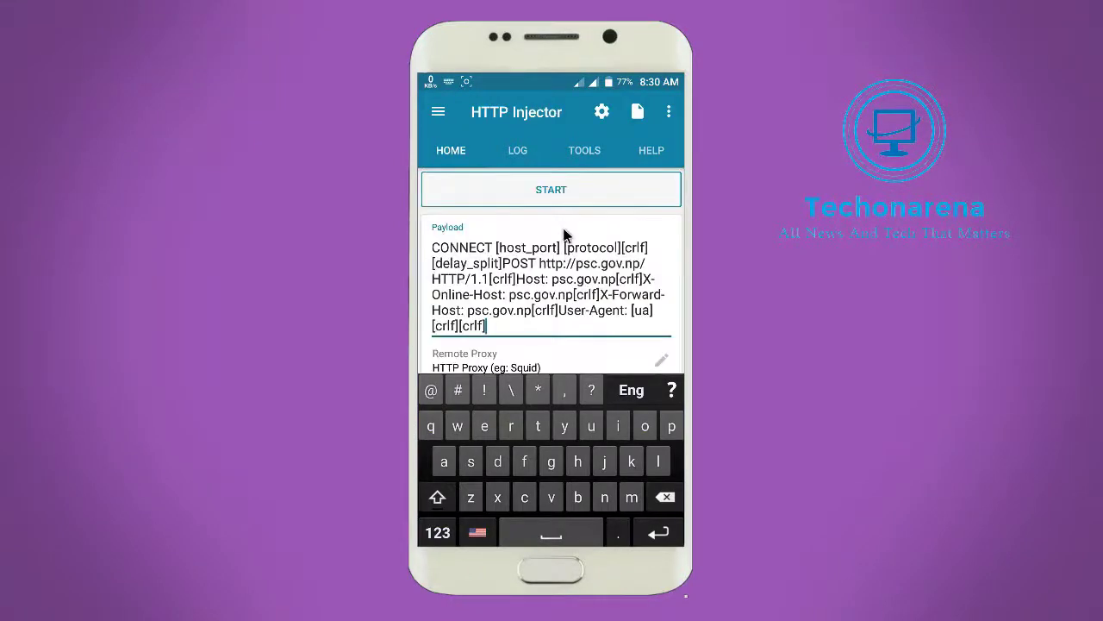
- Open the remote proxy settings, and copy the proxy address 192.80.7.133 from the note in ES Note Editor
left_click(561, 360)
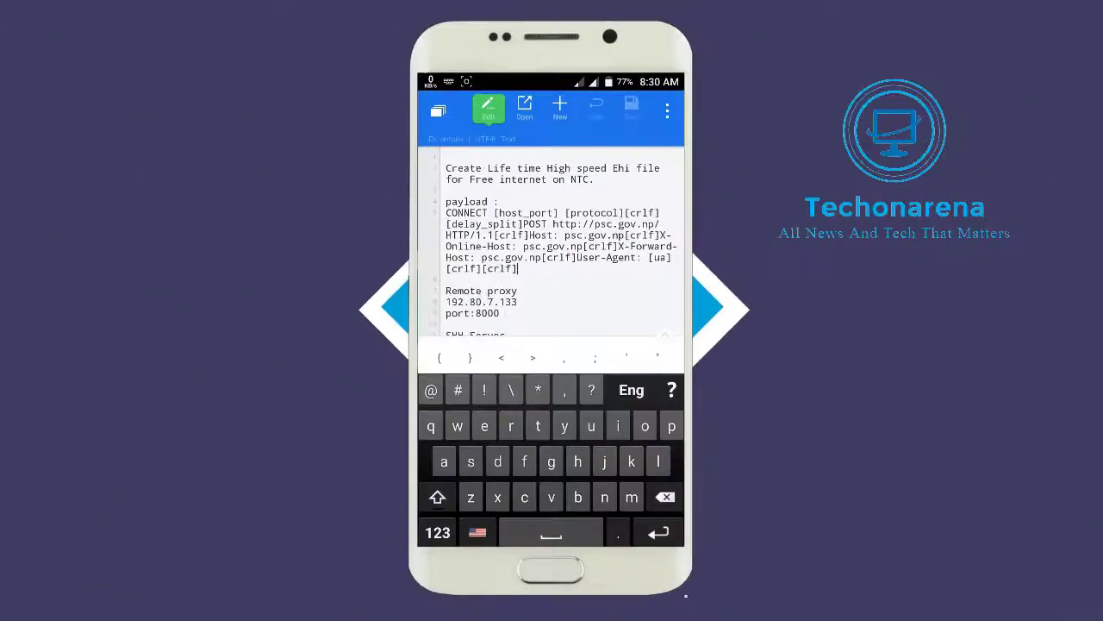
double_click(465, 302)
key("cmd+c")
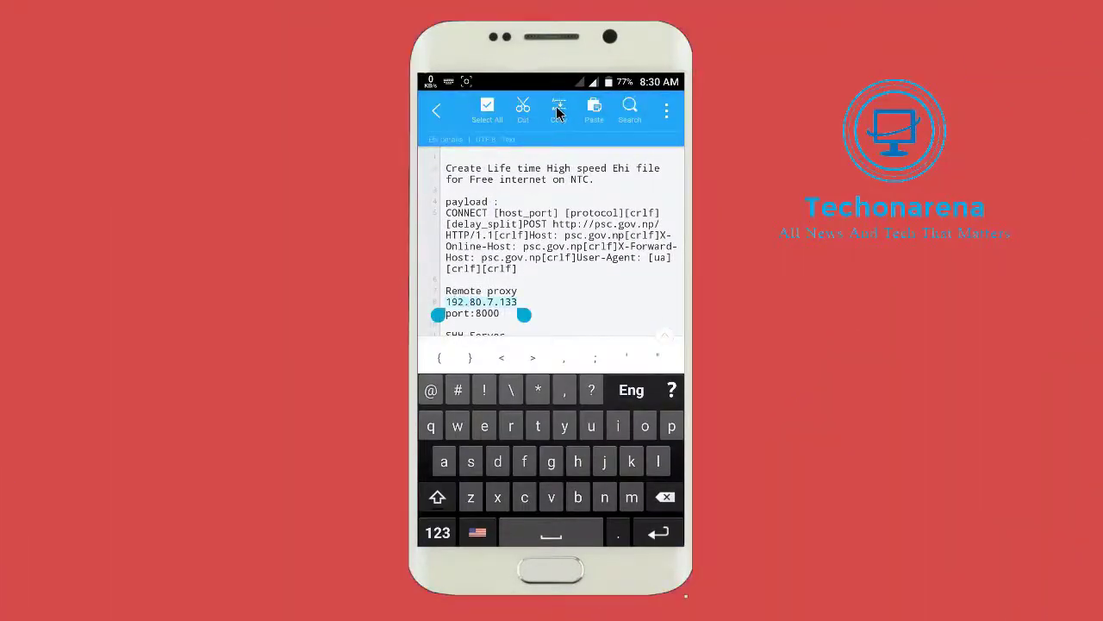
left_click(557, 109)
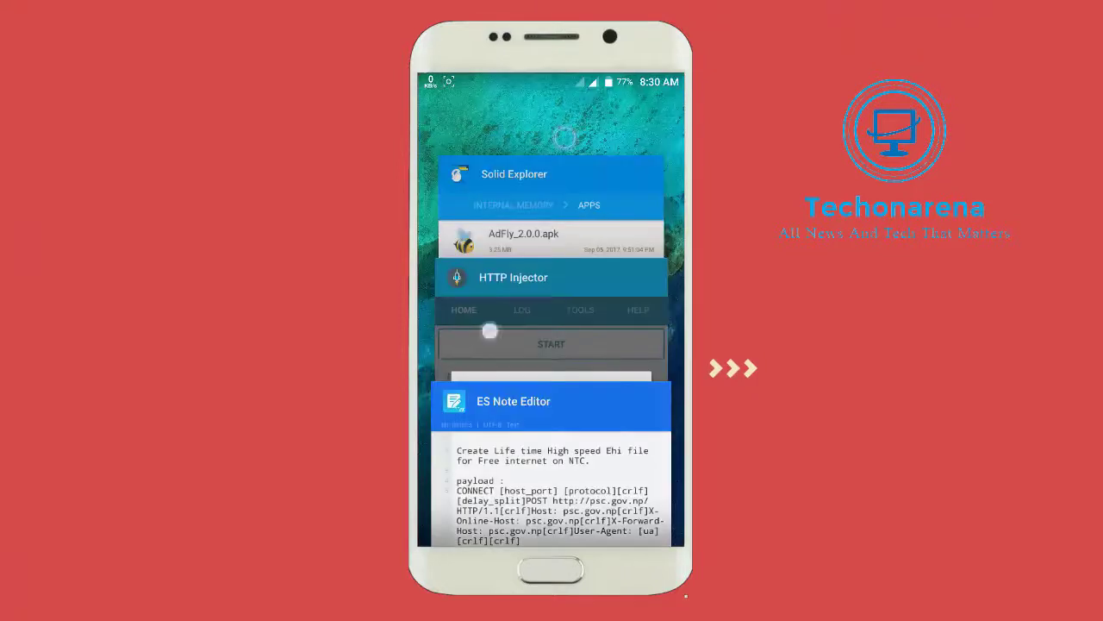
- In HTTP Injector, paste 192.80.7.133 as the proxy host, set the port to 8000 and save the proxy settings
left_click(490, 331)
left_click(468, 322)
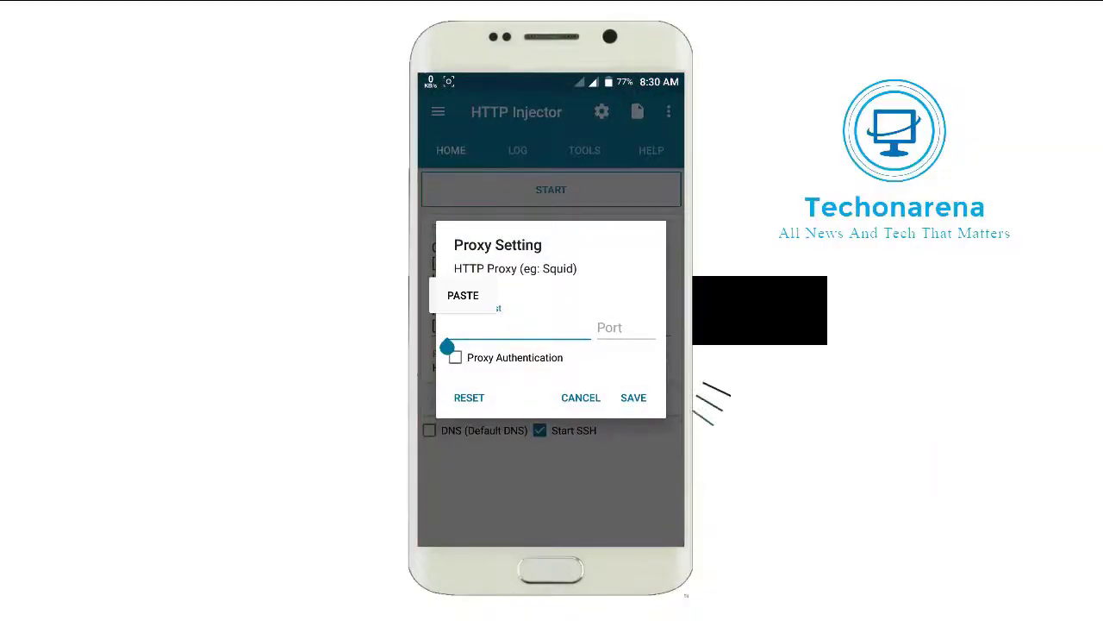
left_click(463, 295)
left_click(625, 328)
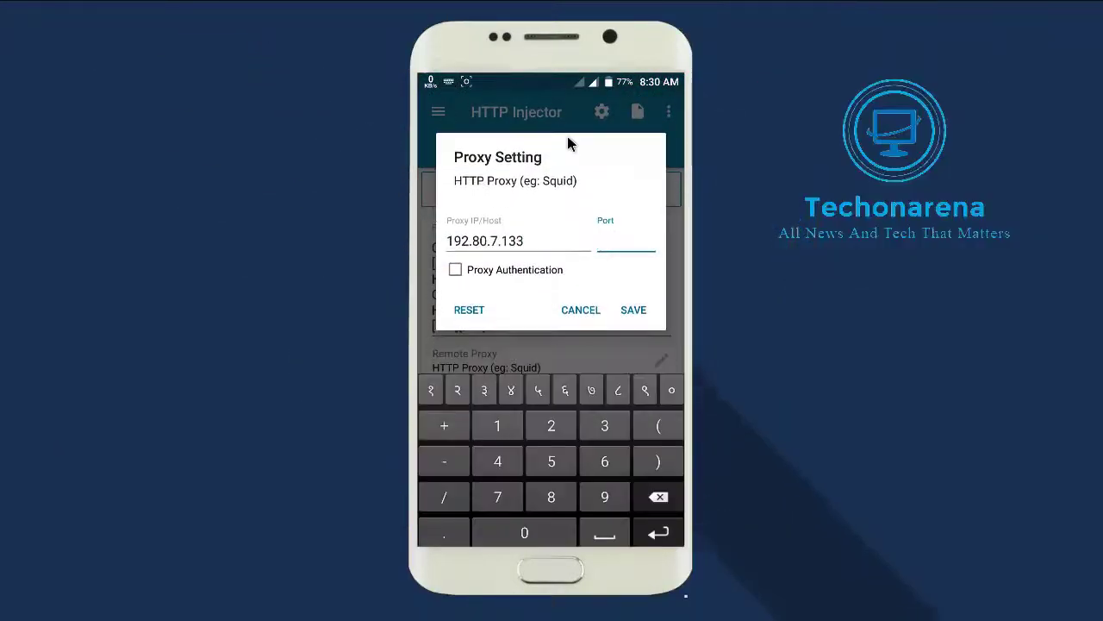
type("8000")
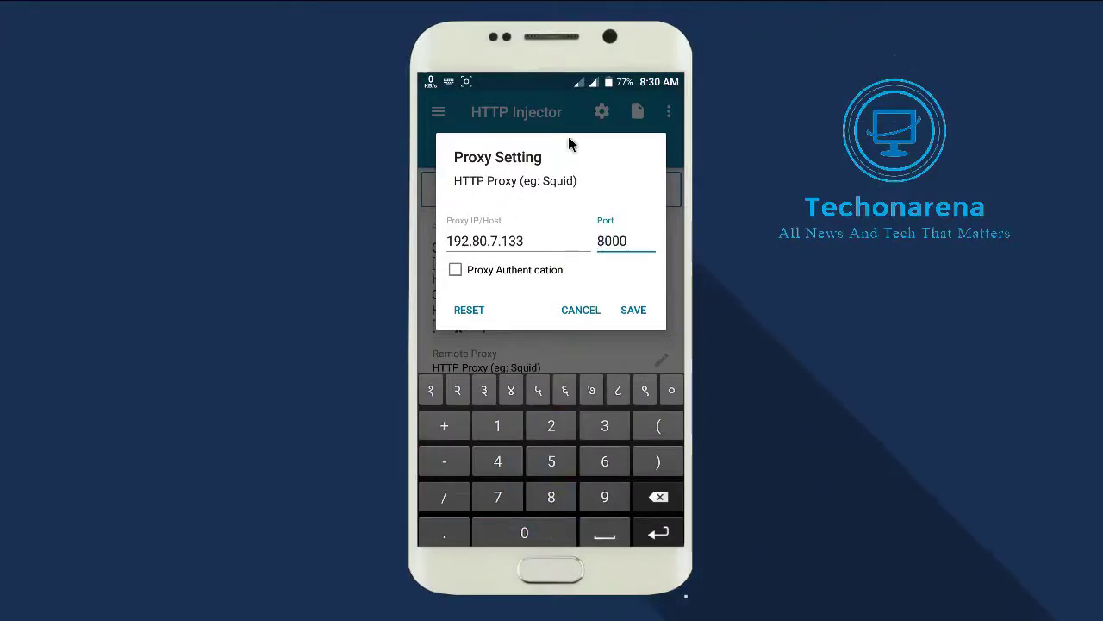
left_click(634, 311)
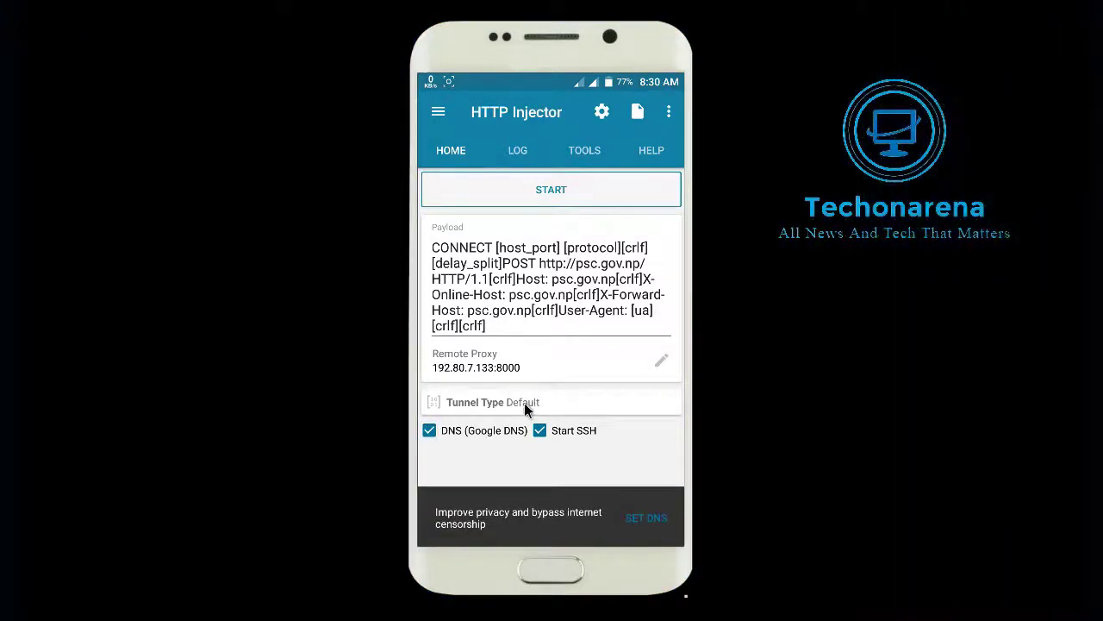
- Choose Default (HTTP Proxy + Payload + SSH) as the tunnel type
left_click(500, 402)
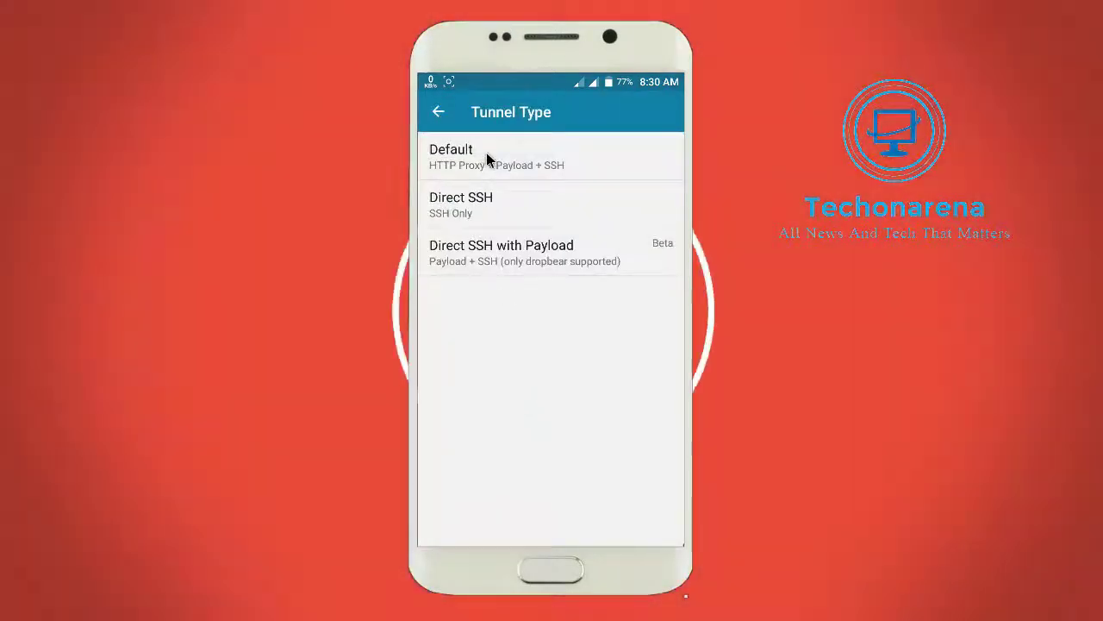
left_click(477, 150)
- Open the SSH host setting for editing, and copy the SHH Server value from the note in ES Note Editor
left_click(439, 113)
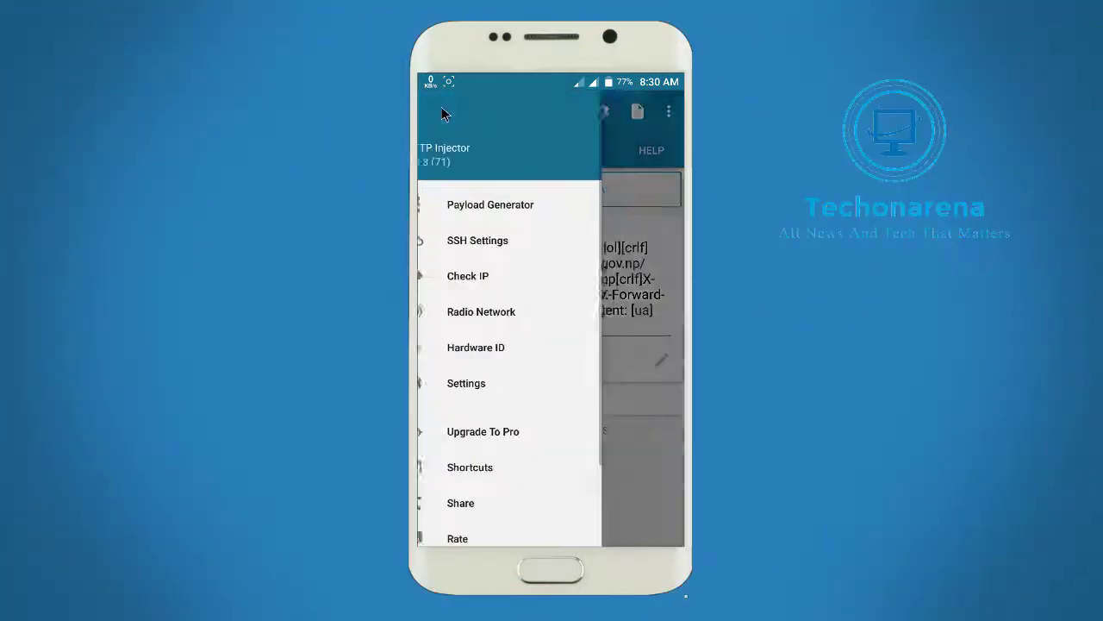
left_click(510, 237)
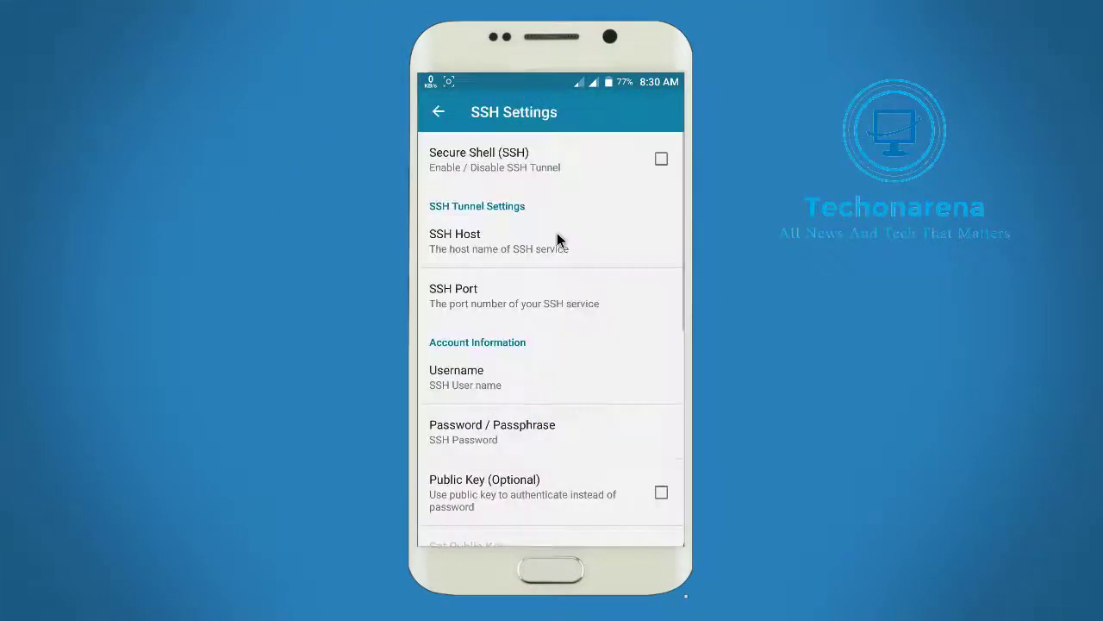
left_click(547, 239)
key("alt+Tab")
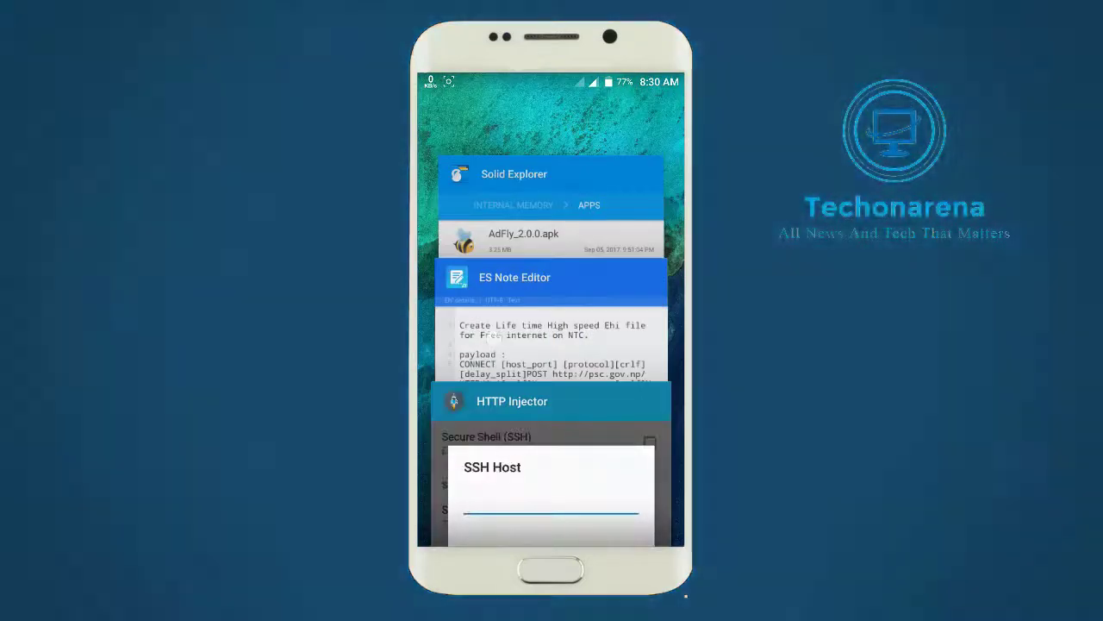
left_click(512, 335)
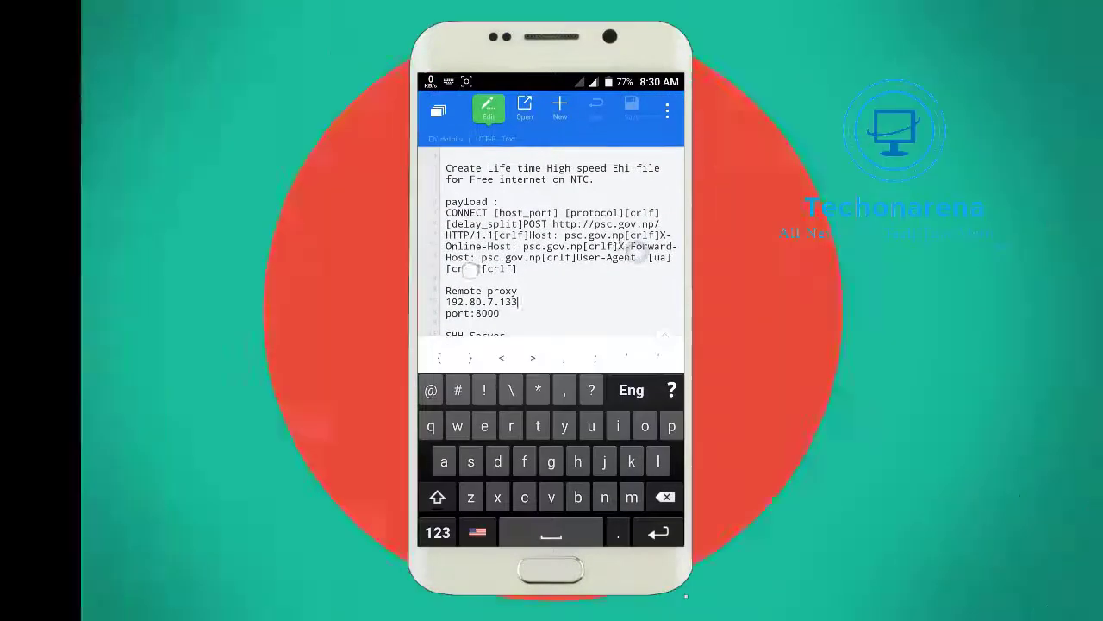
scroll(552, 258, "down", 3)
scroll(551, 241, "down", 2)
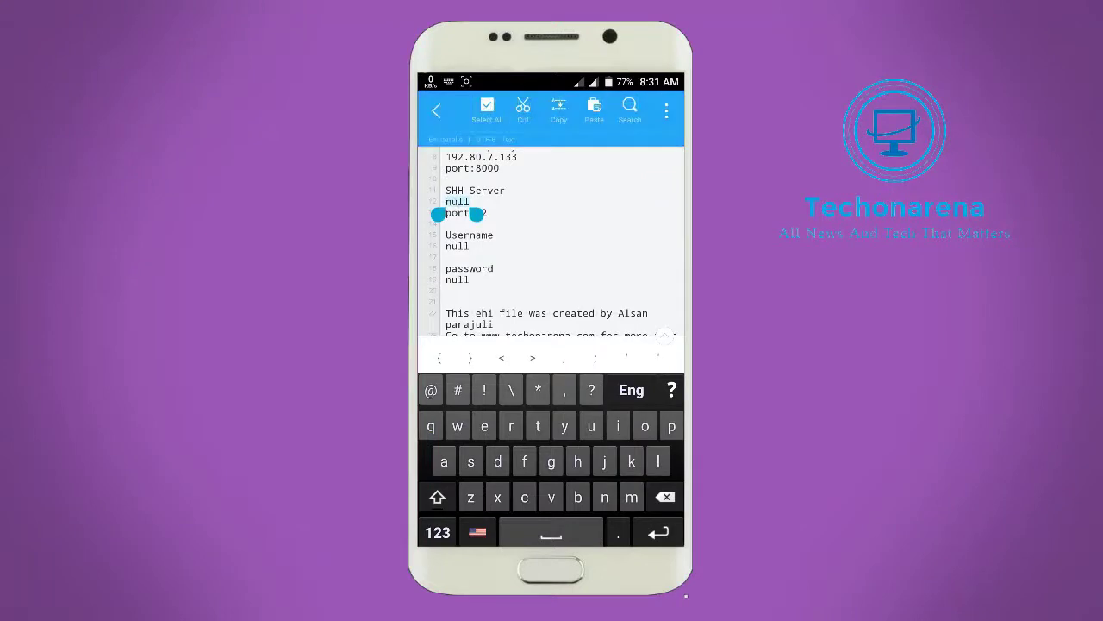
left_click(558, 110)
- Return to HTTP Injector's SSH settings and set the SSH host to null and the SSH port to 22
key("alt+Tab")
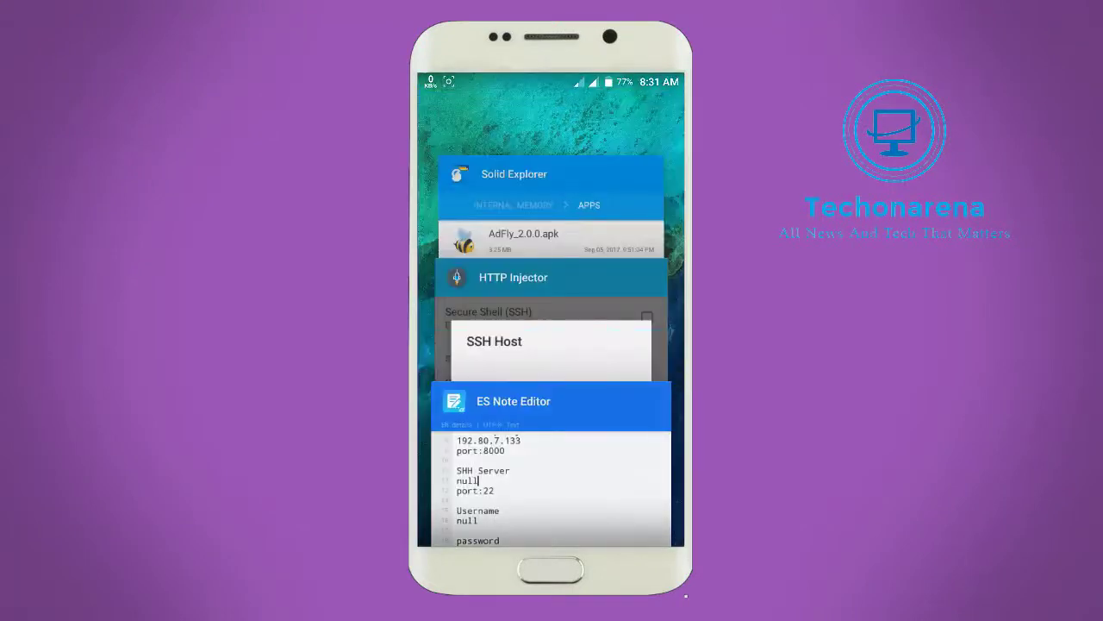
left_click(551, 336)
type("null")
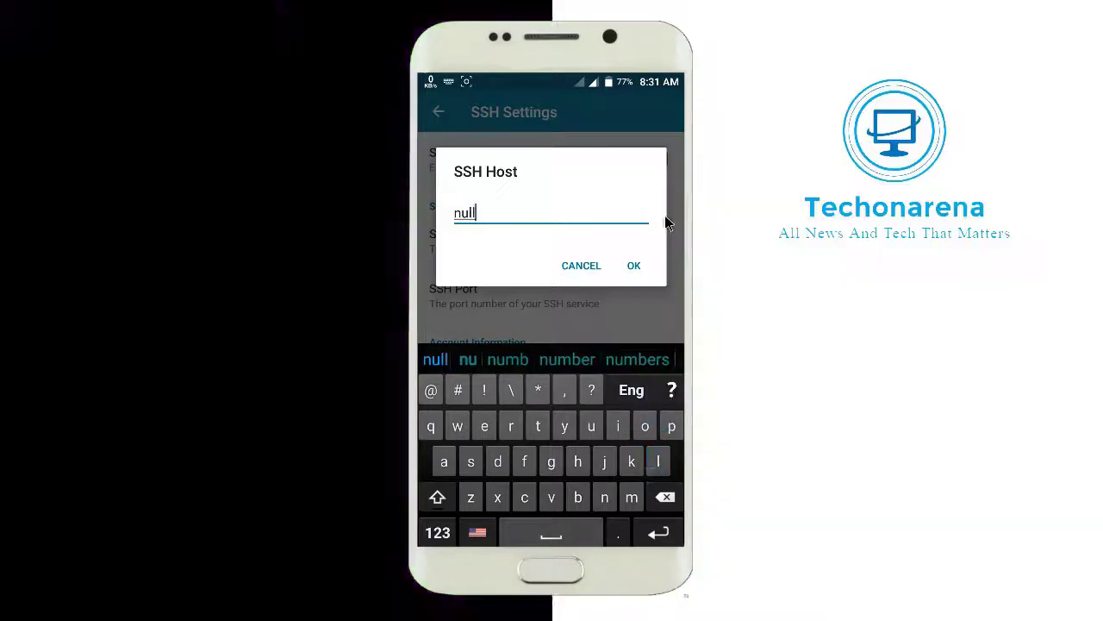
left_click(634, 266)
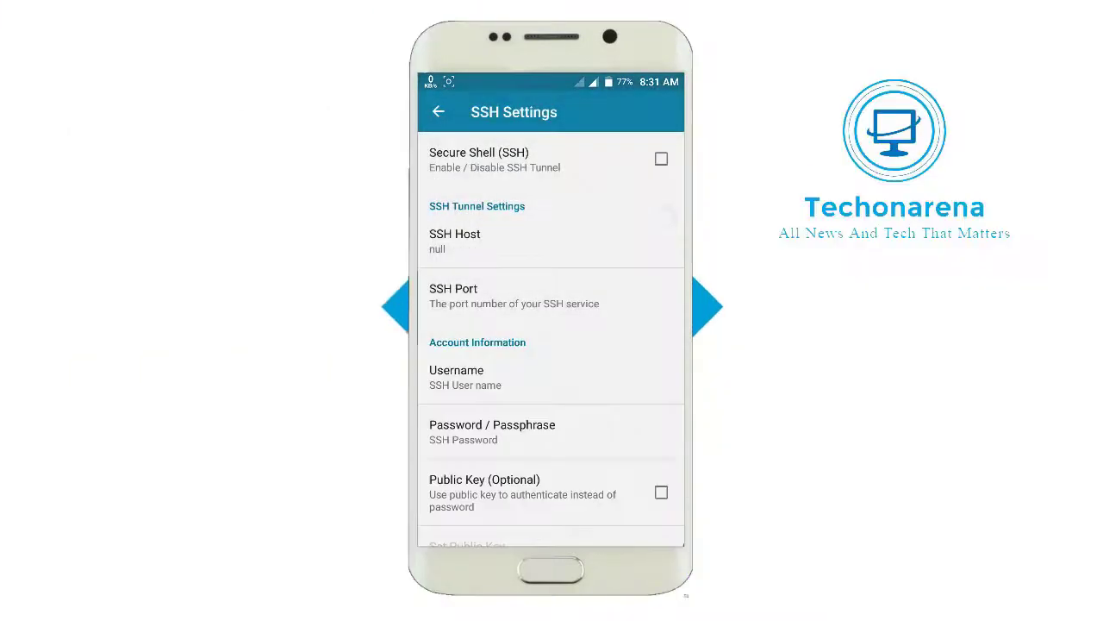
left_click(458, 289)
type("22")
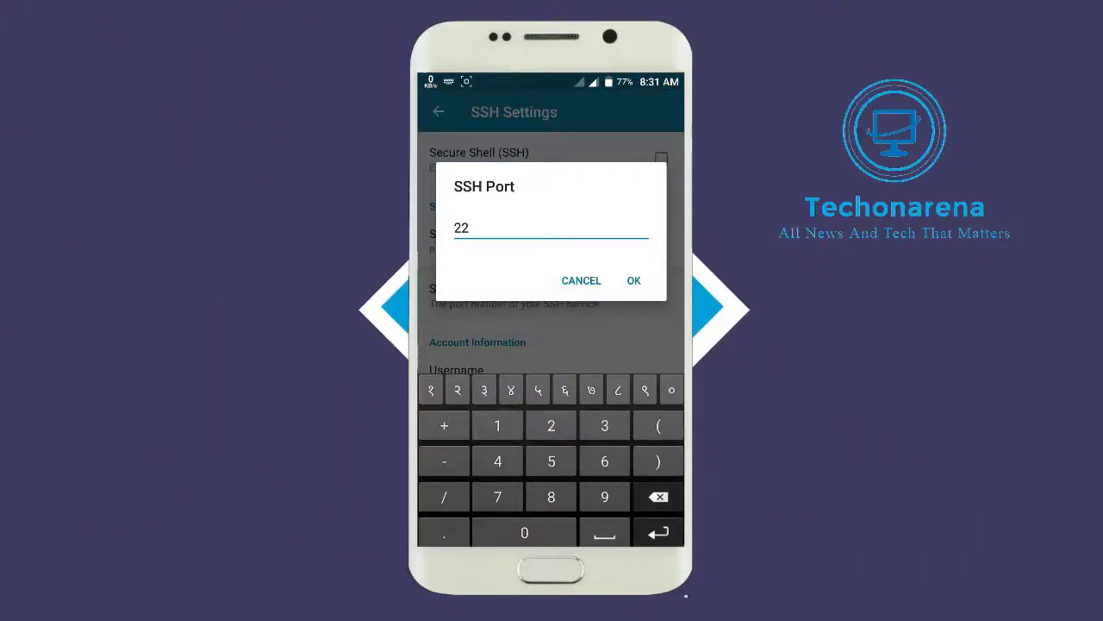
left_click(633, 280)
- Set the SSH account username to null
left_click(468, 376)
left_click(488, 224)
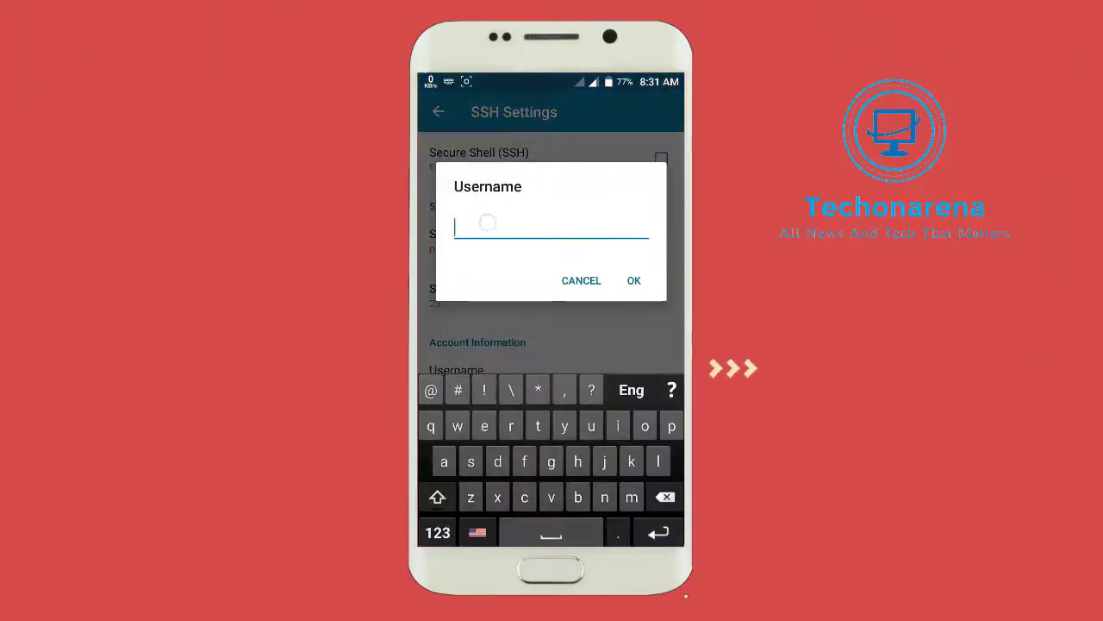
left_click(459, 199)
left_click(631, 279)
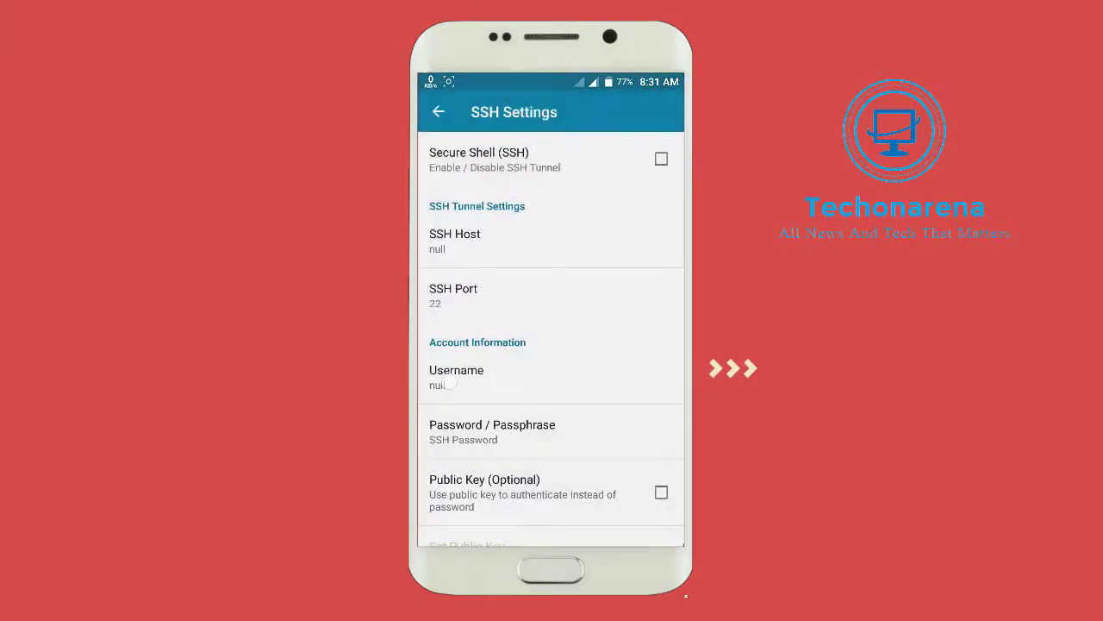
left_click(470, 377)
left_click(582, 278)
- Paste the copied value as the SSH account password and save it
scroll(551, 345, "down", 2)
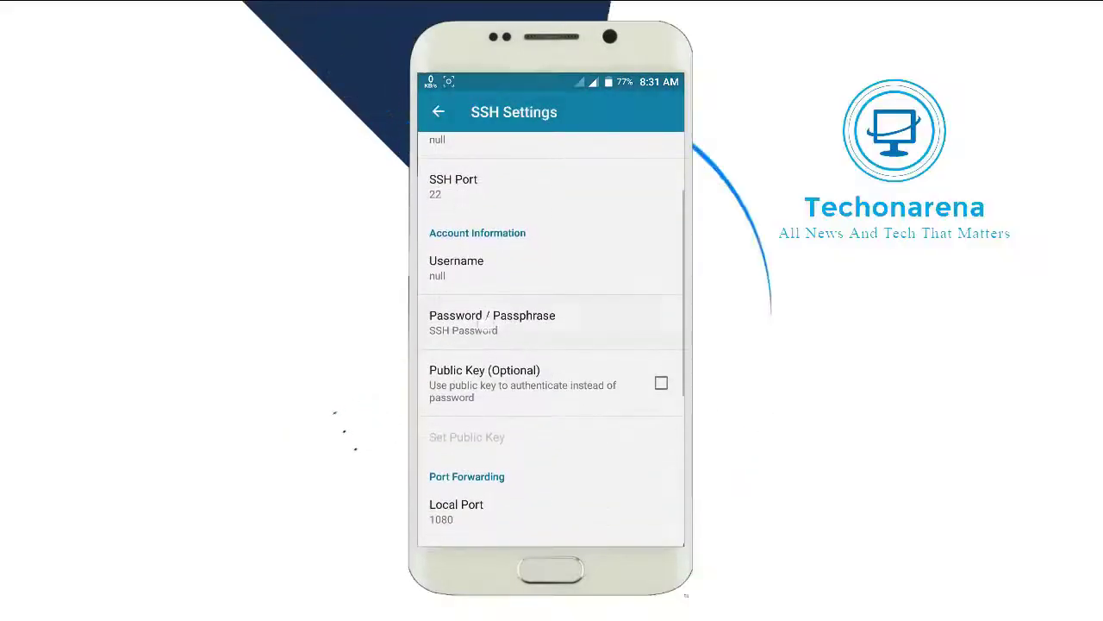
left_click(485, 315)
left_click(457, 316)
left_click(448, 332)
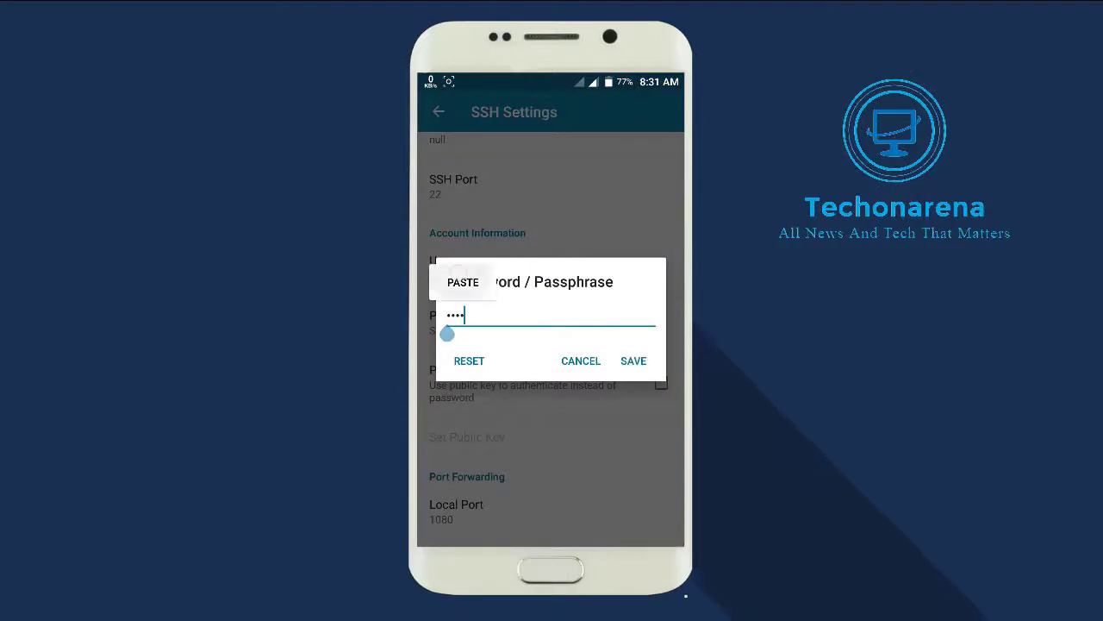
left_click(463, 276)
left_click(634, 360)
- Disable the upstream proxy in the SSH settings and return to the home screen
scroll(629, 229, "down", 3)
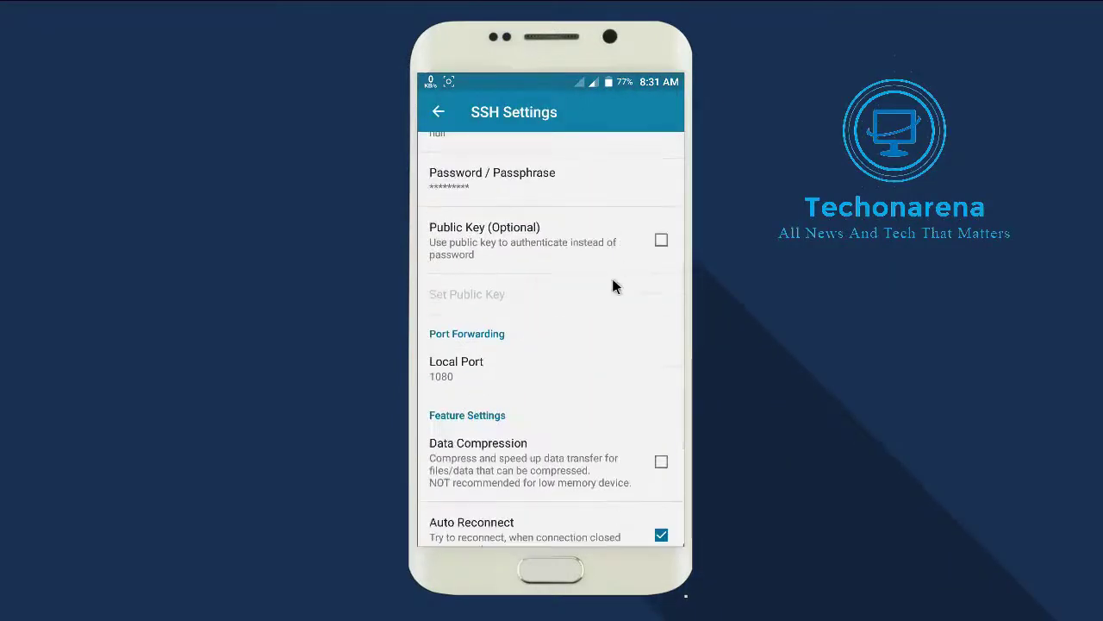
scroll(562, 310, "down", 4)
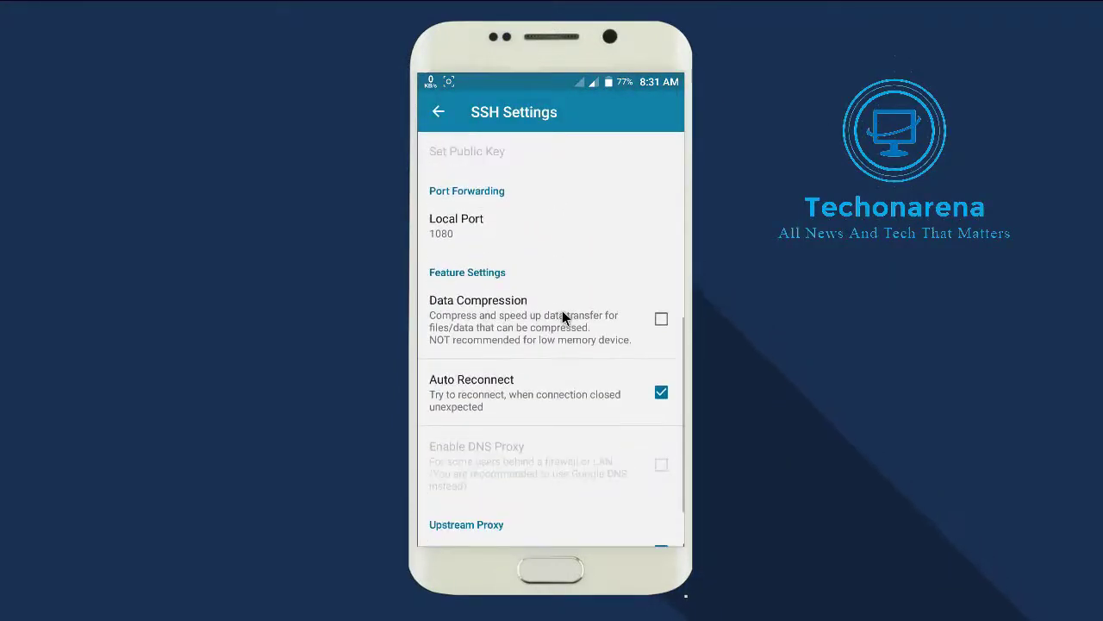
scroll(561, 311, "down", 1)
left_click(660, 475)
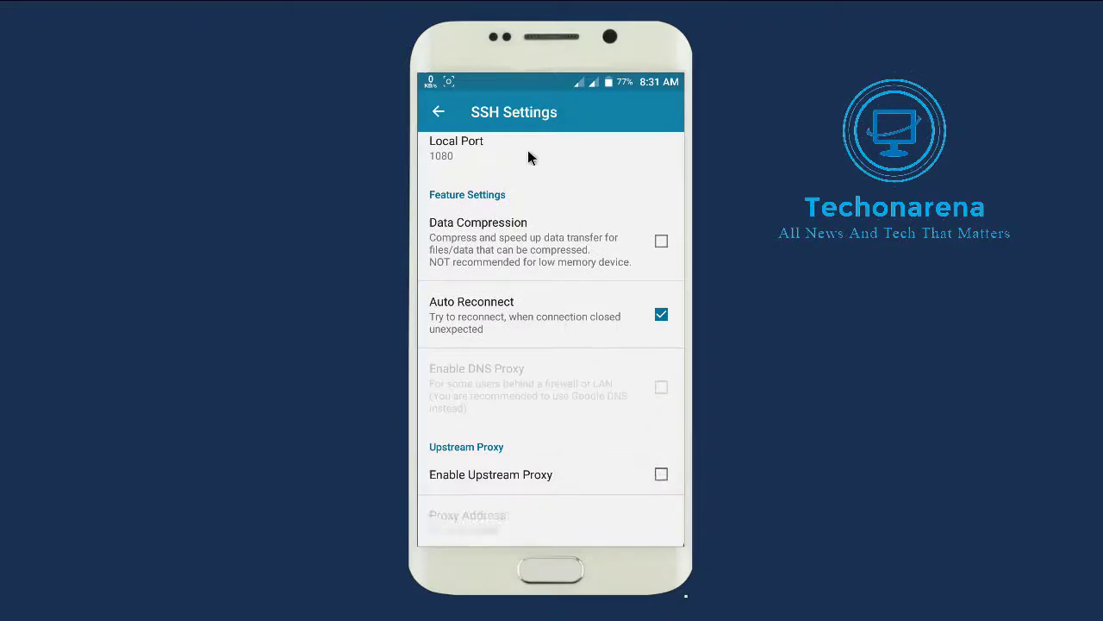
left_click(436, 110)
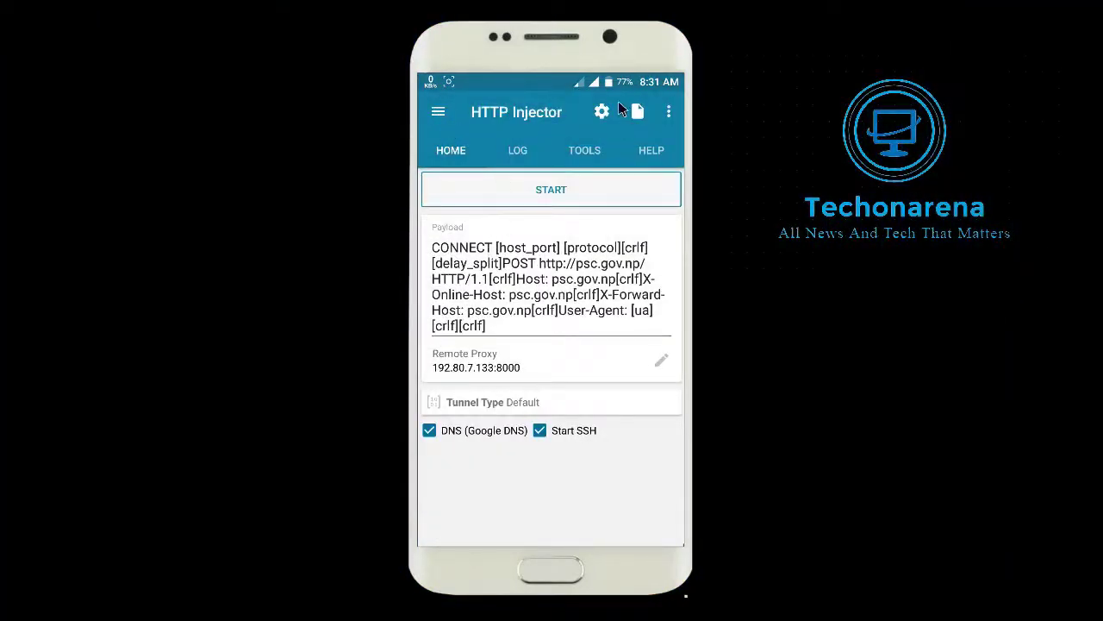
- Start a config export and name the file with the creator's first name followed by "life time ehi"
left_click(639, 110)
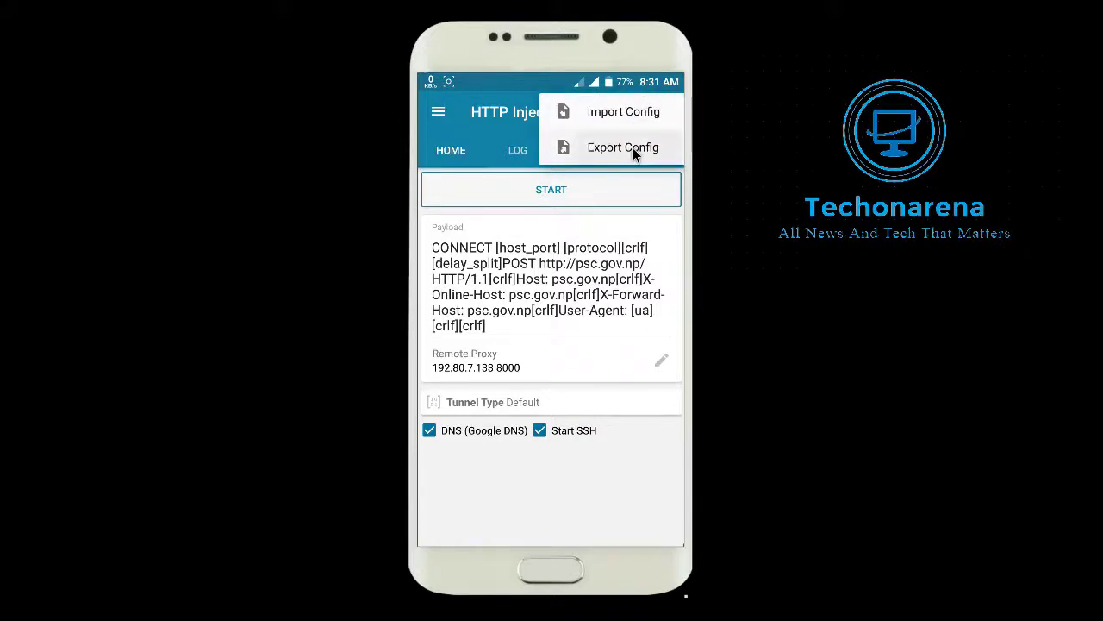
left_click(632, 147)
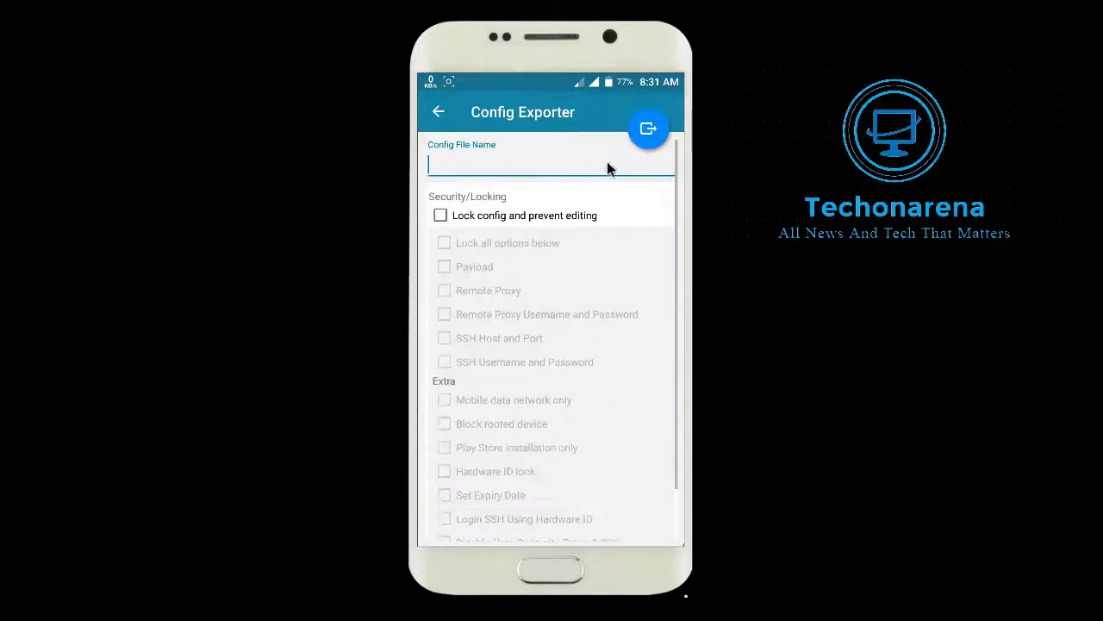
left_click(457, 168)
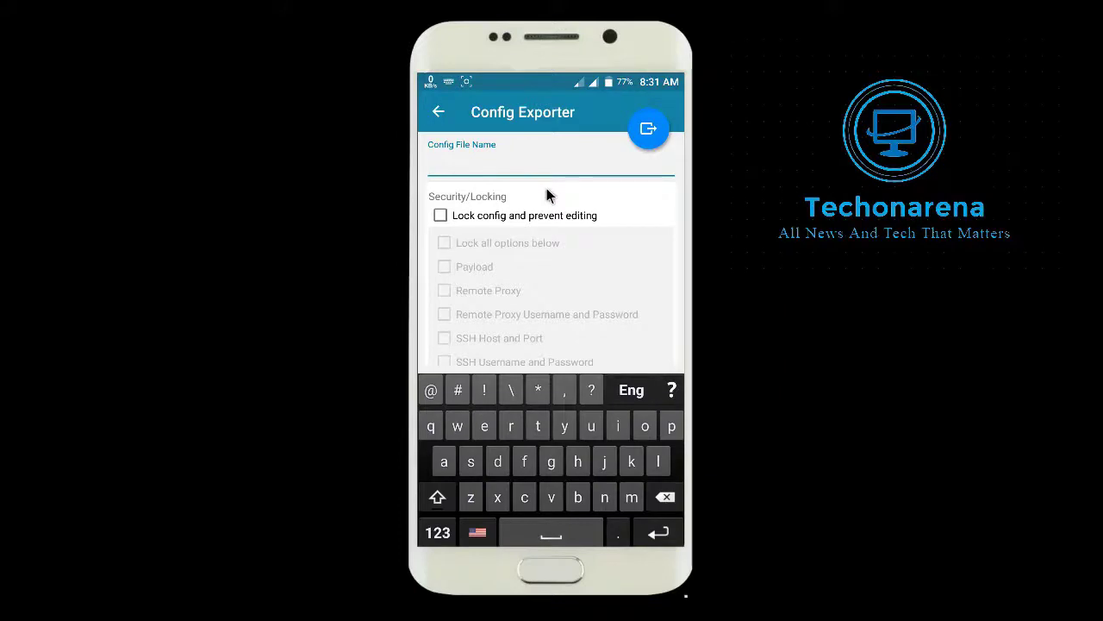
type("Alsan")
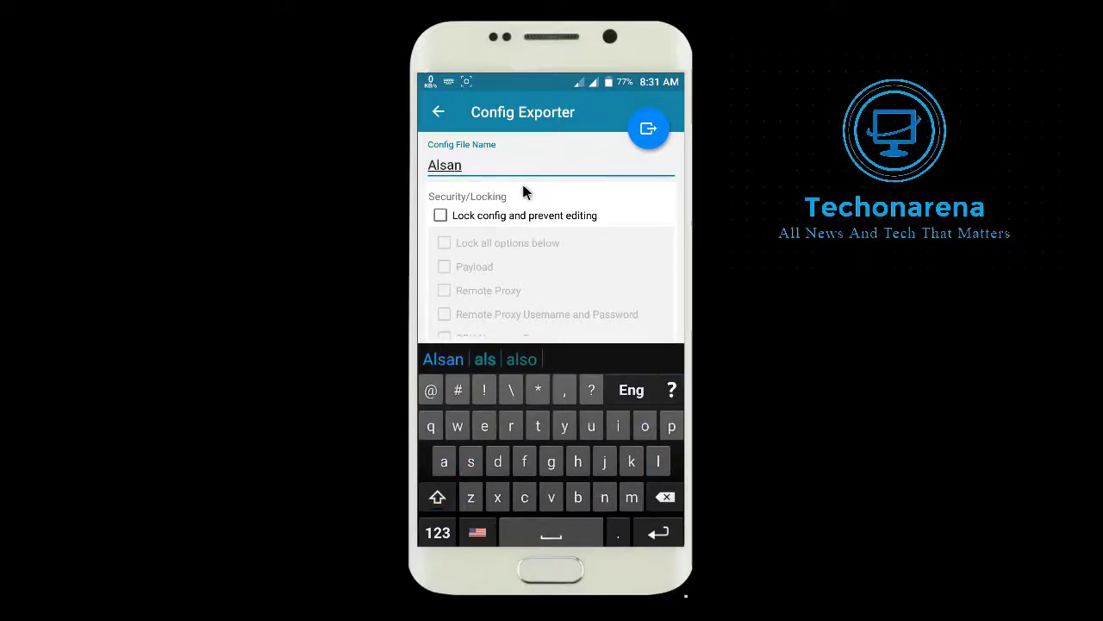
type(" lif")
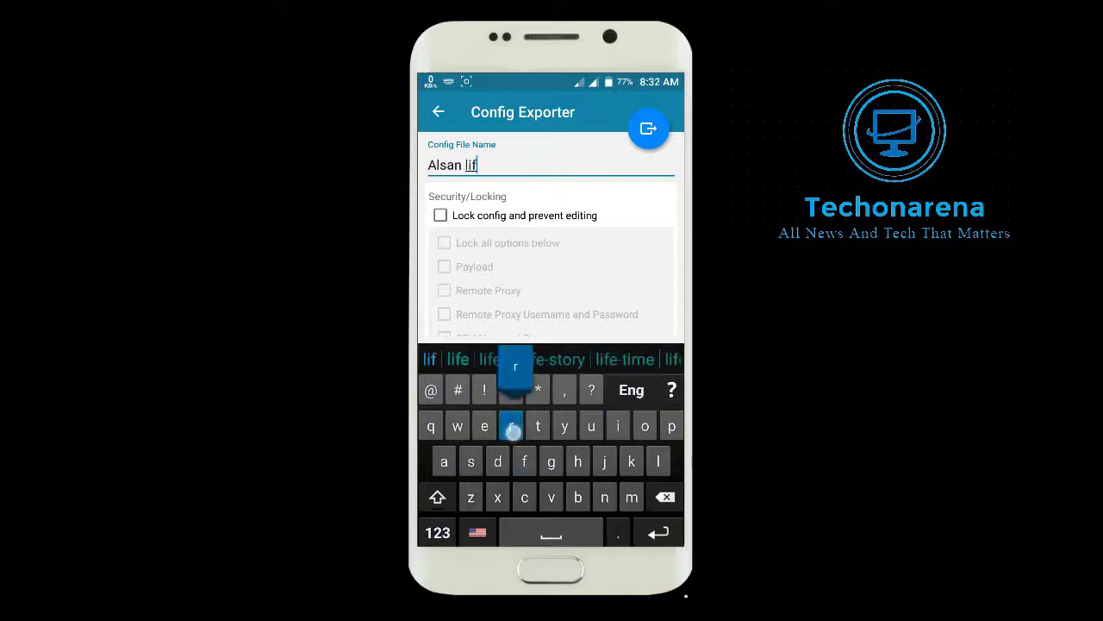
type("eti")
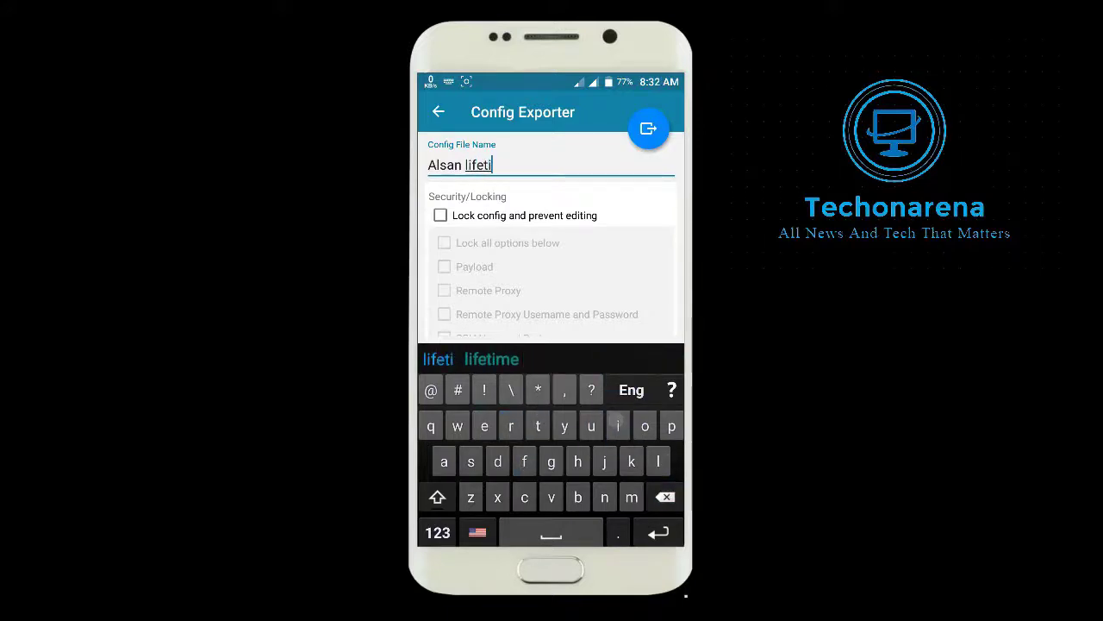
type("me")
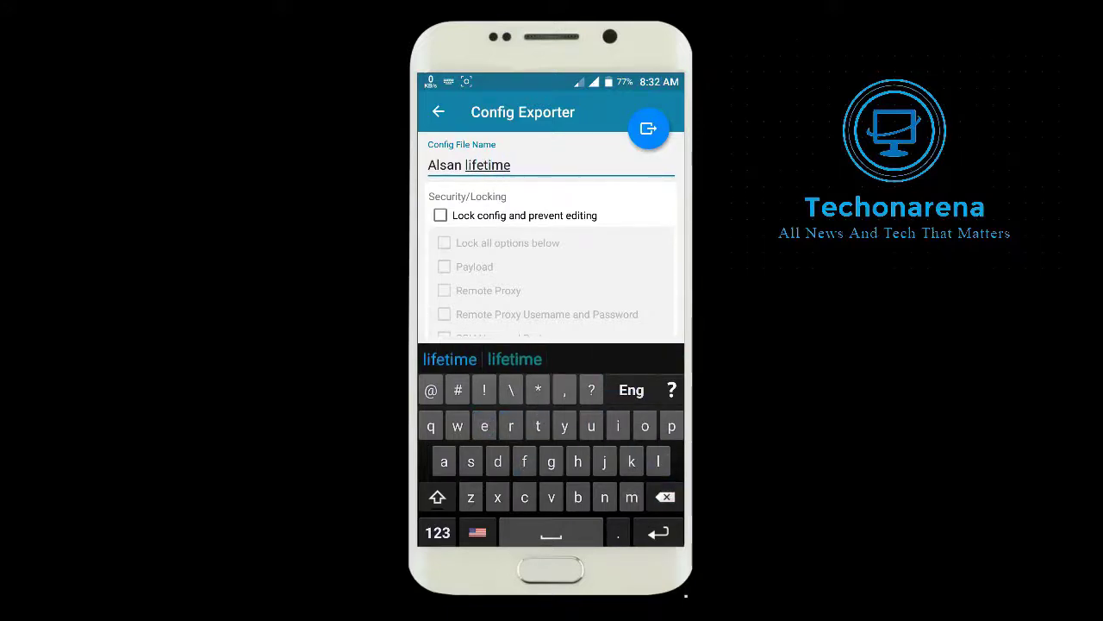
type(" ehi")
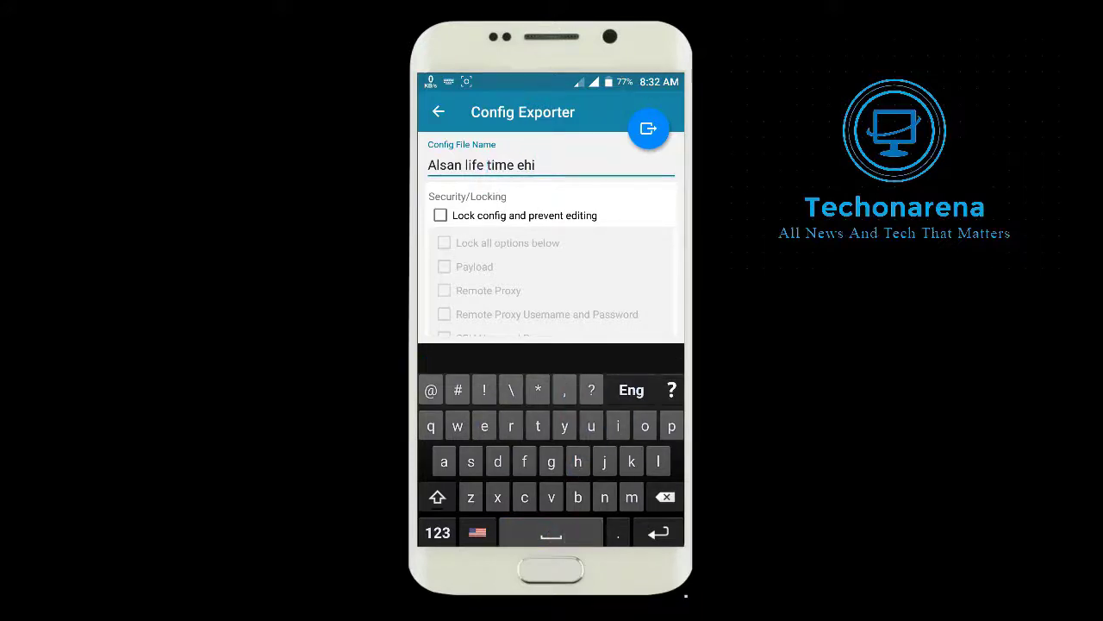
- Lock the config to prevent editing, keeping all options below locked and mobile data network only enabled
left_click(440, 215)
left_click_drag(618, 225, 617, 109)
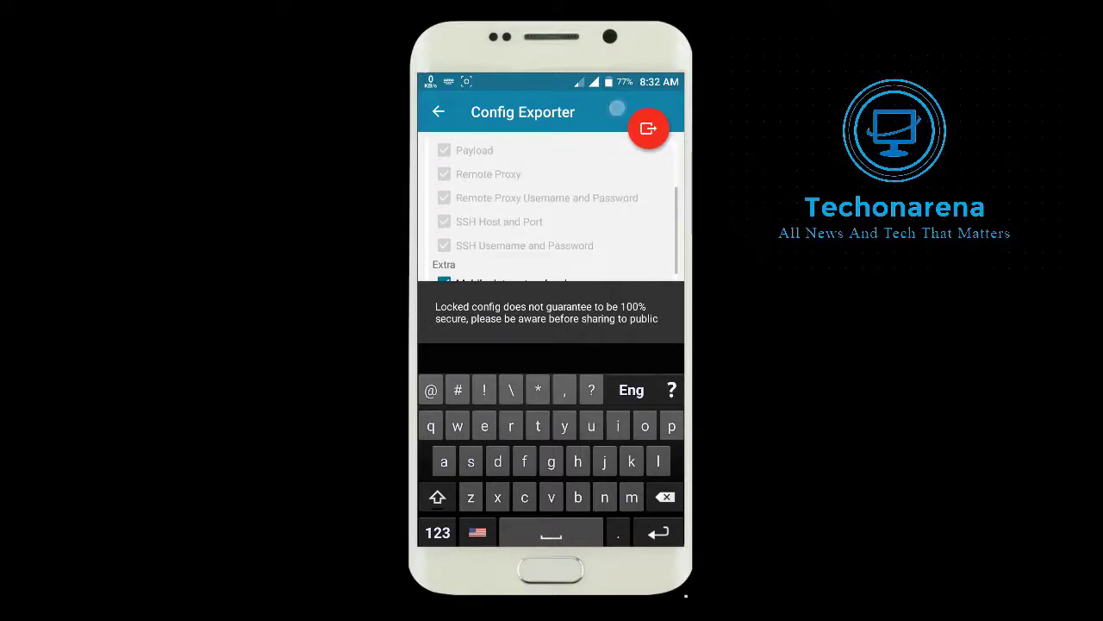
left_click_drag(586, 185, 601, 141)
scroll(604, 144, "down", 3)
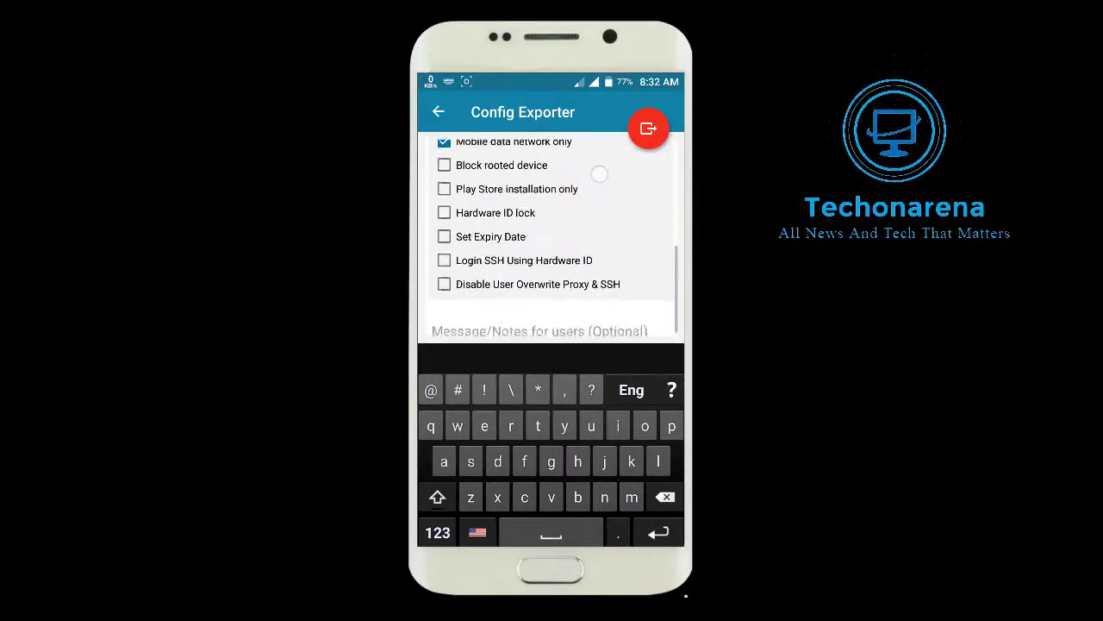
scroll(604, 224, "up", 4)
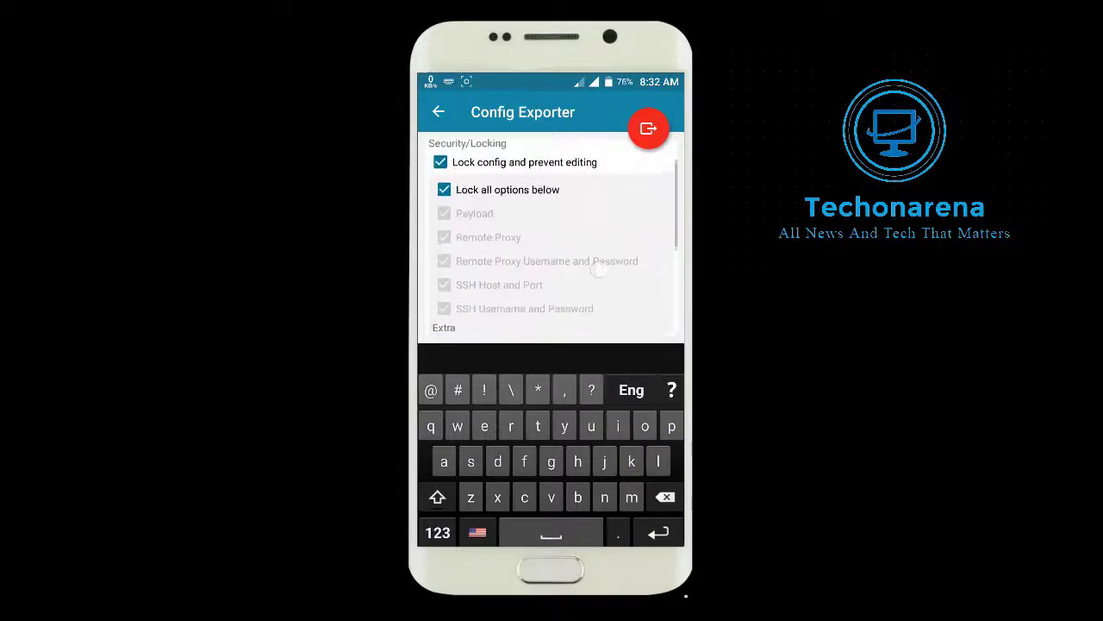
scroll(610, 294, "down", 3)
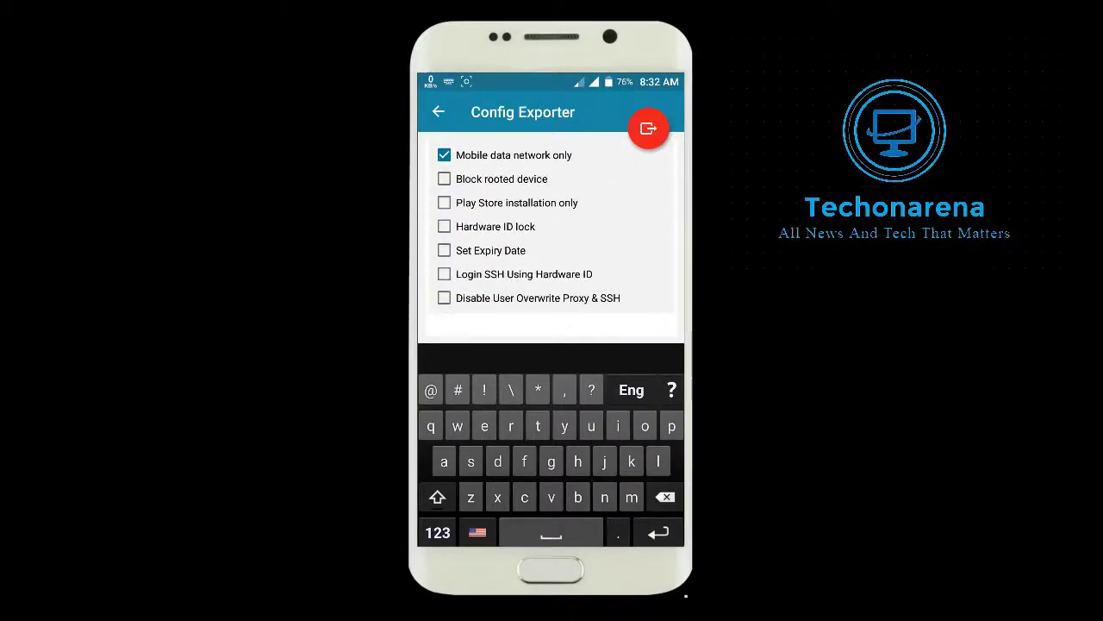
scroll(595, 262, "down", 1)
- Switch to ES Note Editor and copy the creator message, from "This ehi file was created by" to "reply you soon."
left_click(537, 315)
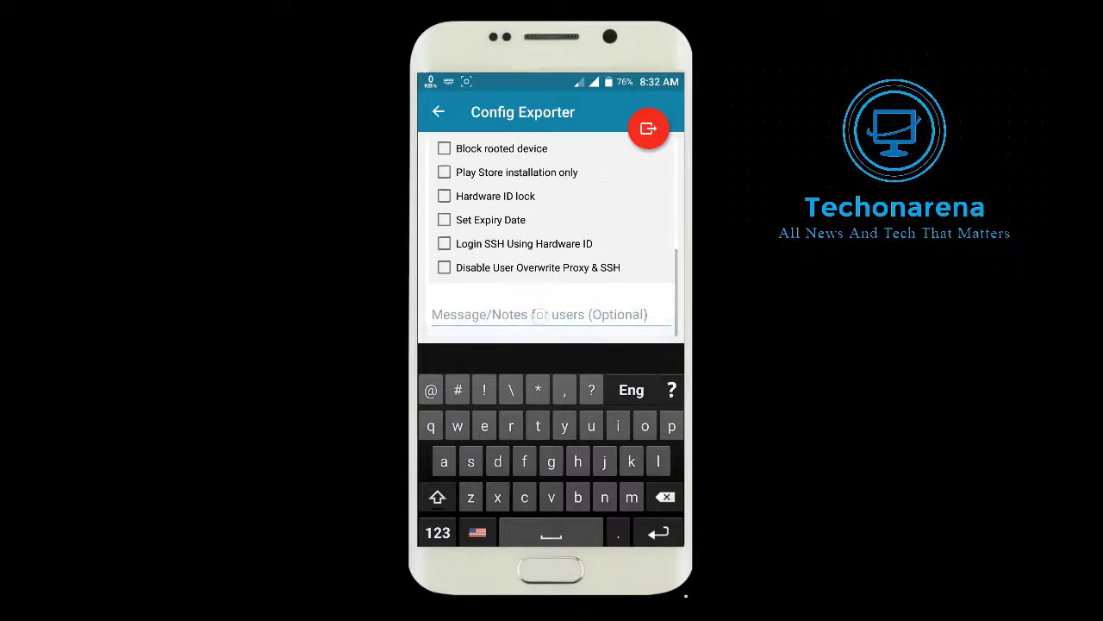
key("alt+Tab")
left_click(545, 338)
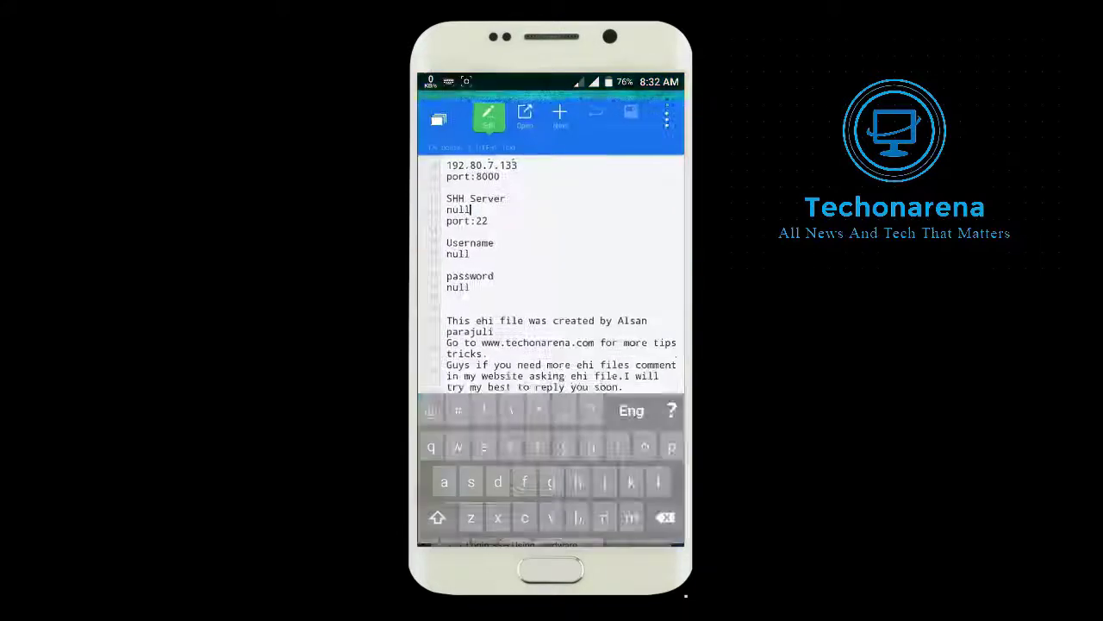
double_click(535, 313)
scroll(552, 242, "down", 3)
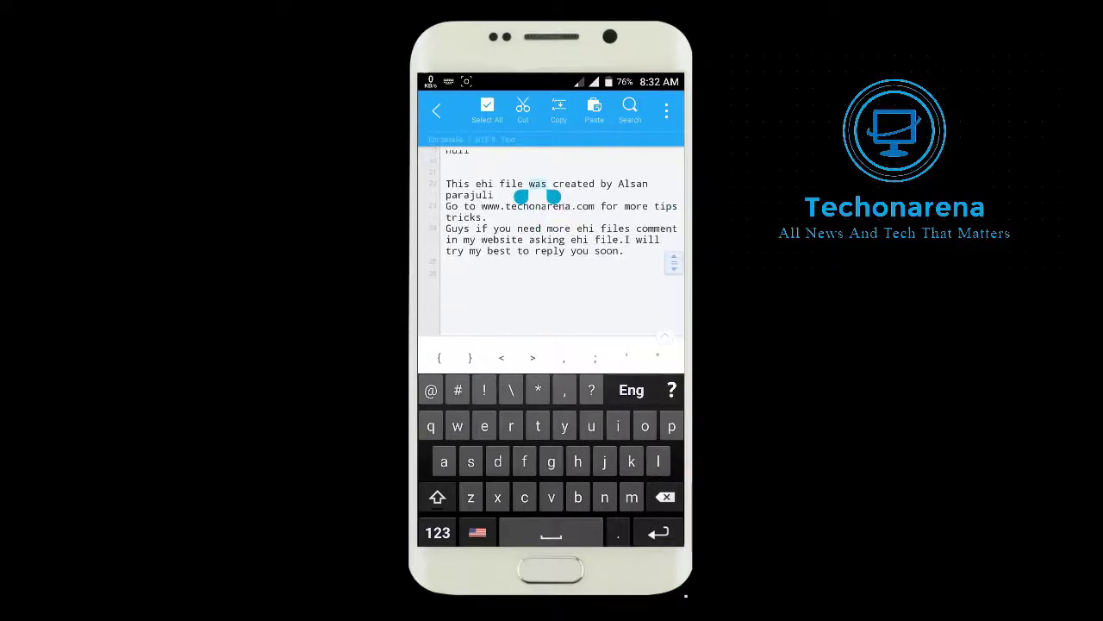
left_click_drag(552, 193, 431, 208)
key("cmd+c")
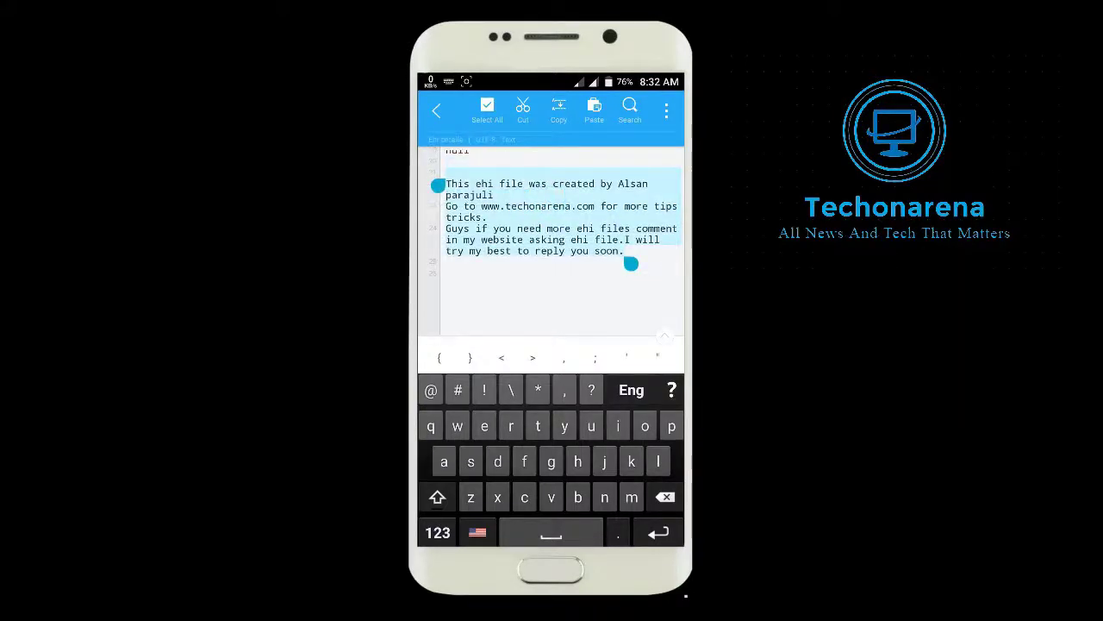
left_click(559, 110)
- Return to HTTP Injector's Config Exporter and paste the copied message as the notes for users
key("alt+Tab")
left_click(552, 310)
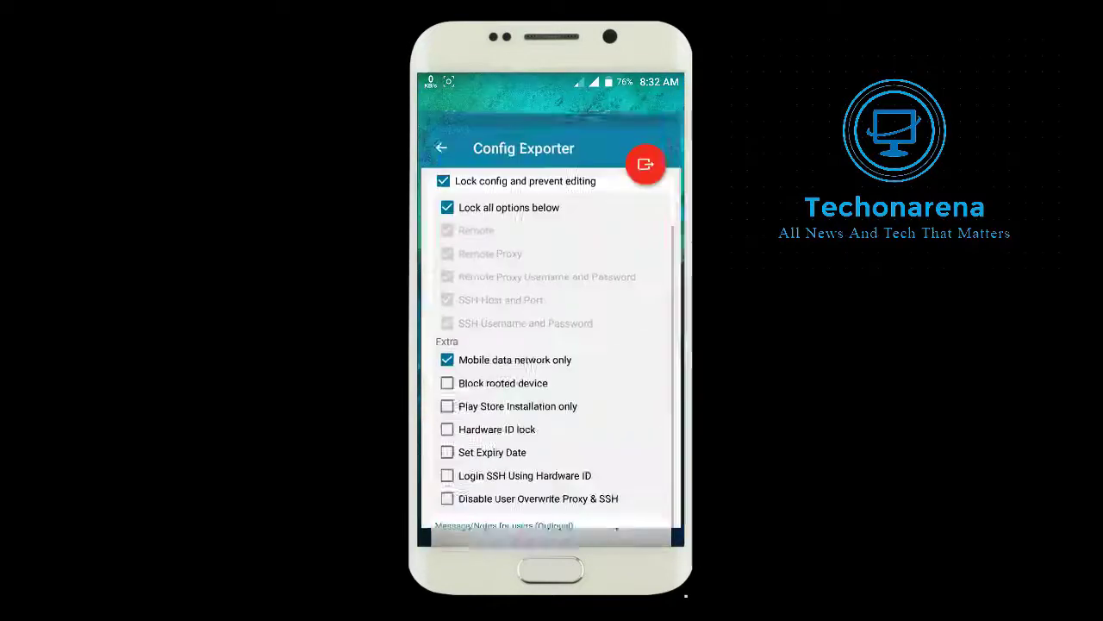
left_click(432, 536)
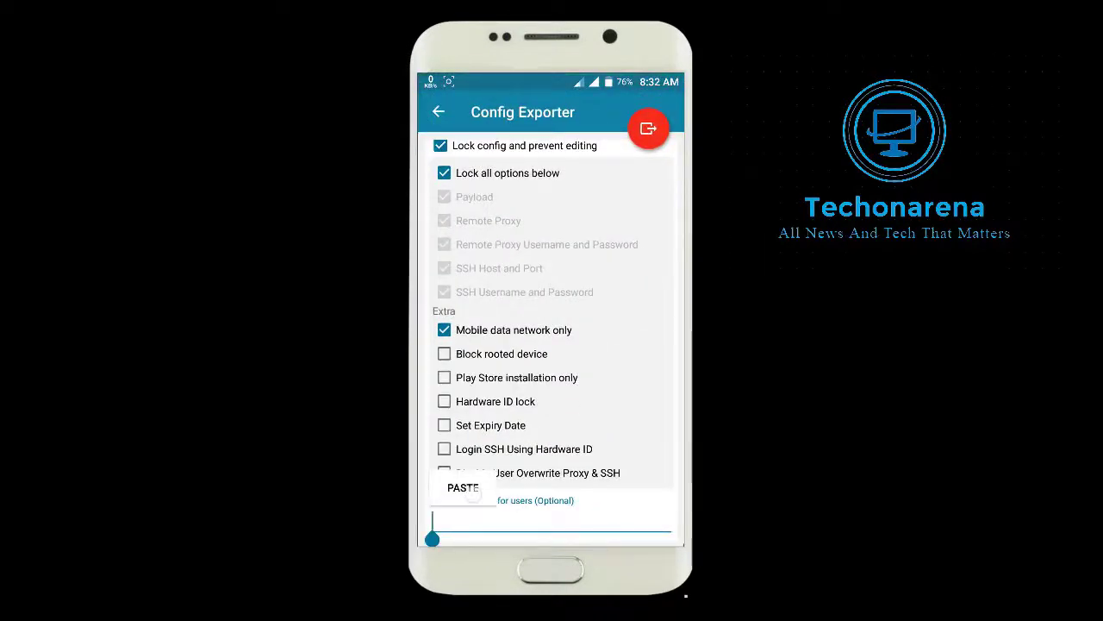
left_click(462, 483)
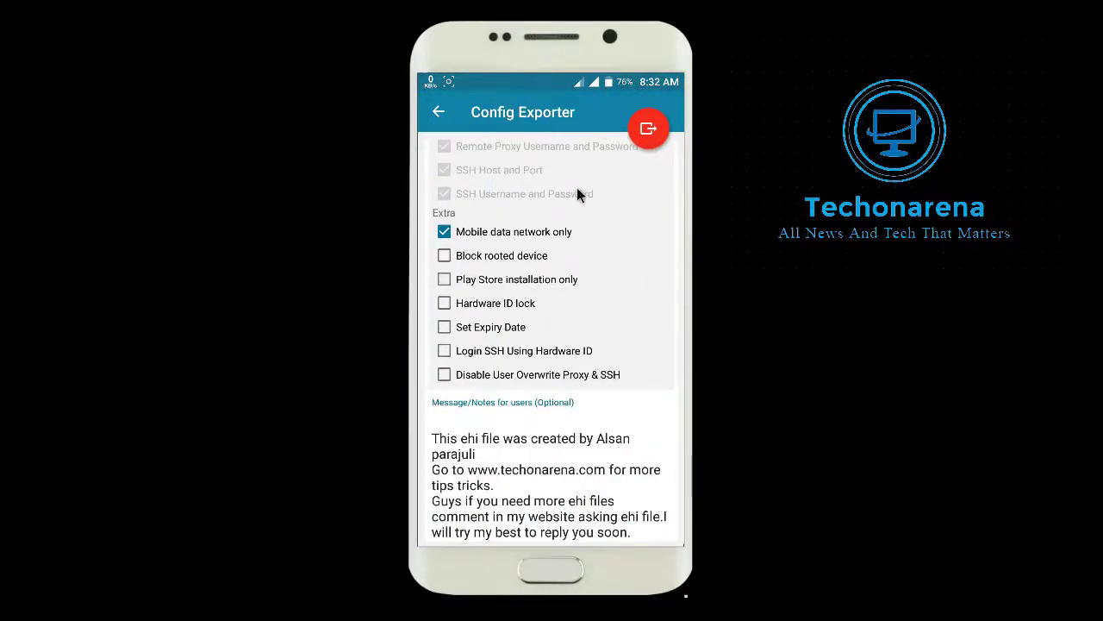
- Save the locked config file and go back to the home screen
left_click(647, 131)
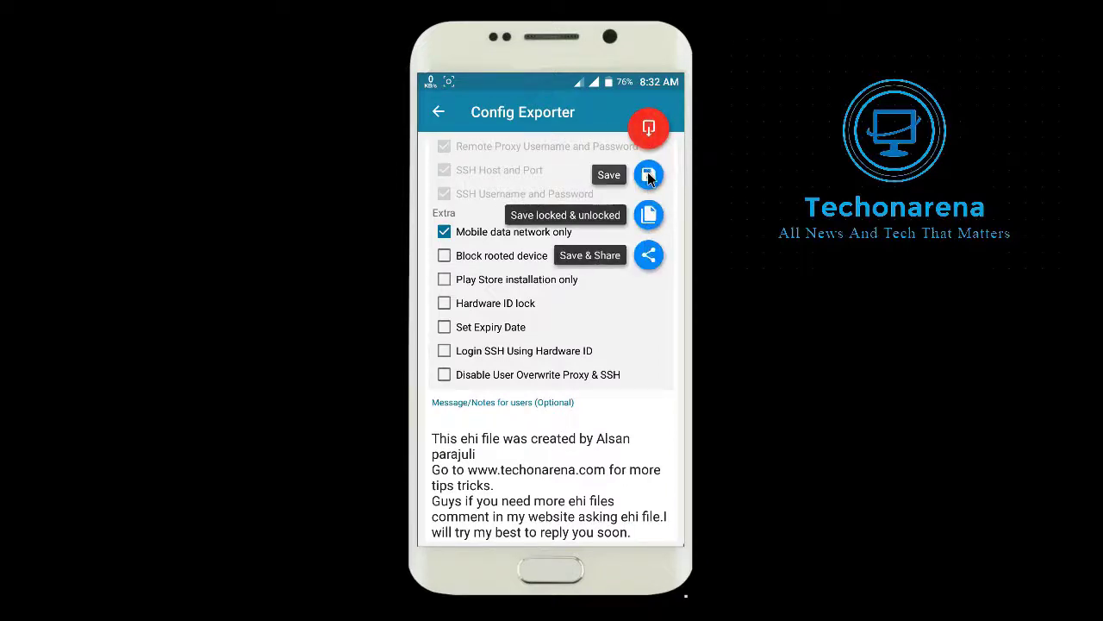
left_click(648, 175)
left_click(600, 426)
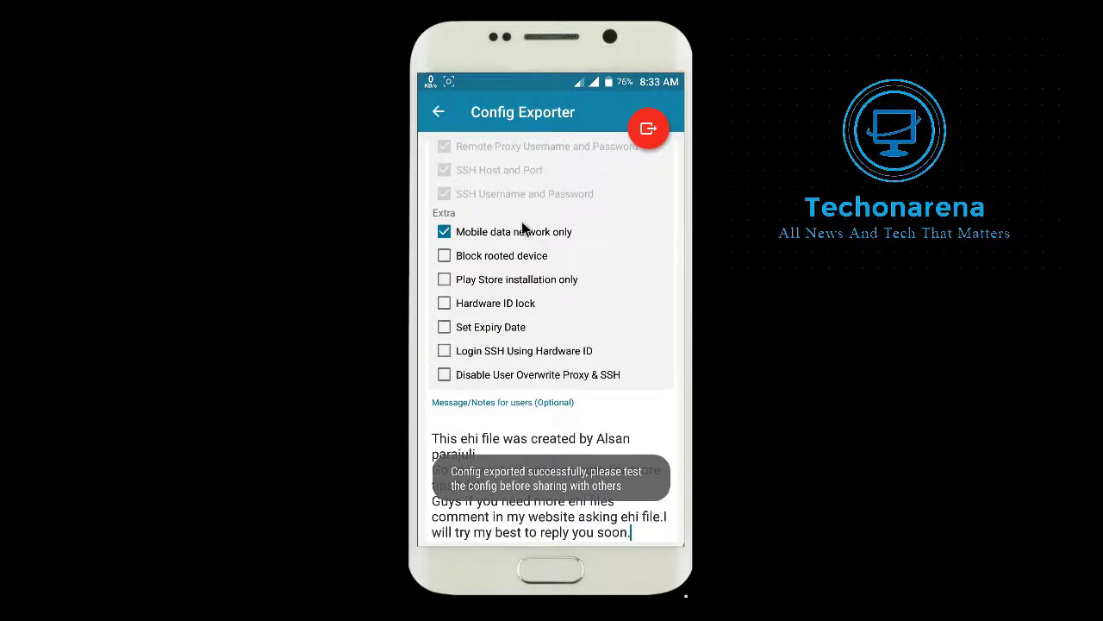
left_click(438, 115)
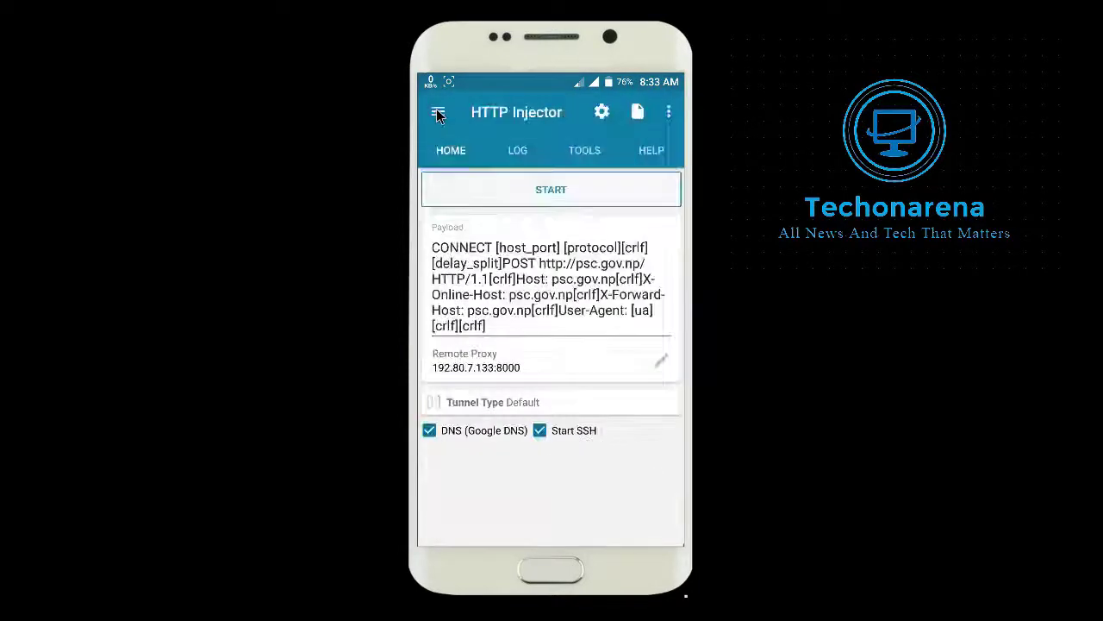
- Clear all settings and data in HTTP Injector, confirming the reset
left_click(669, 114)
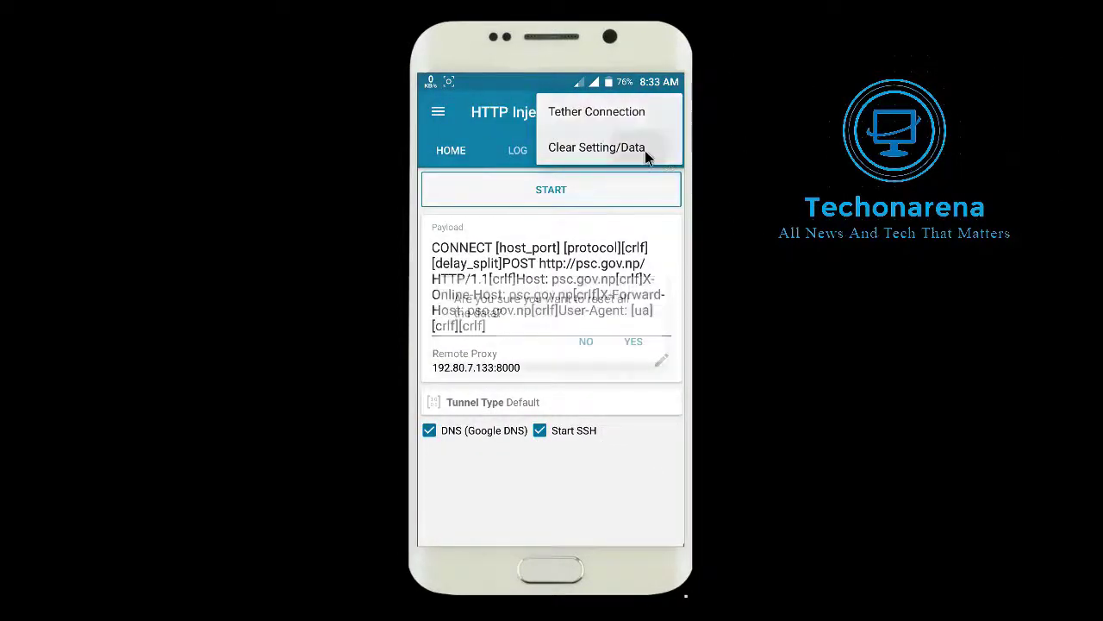
left_click(644, 150)
left_click(634, 342)
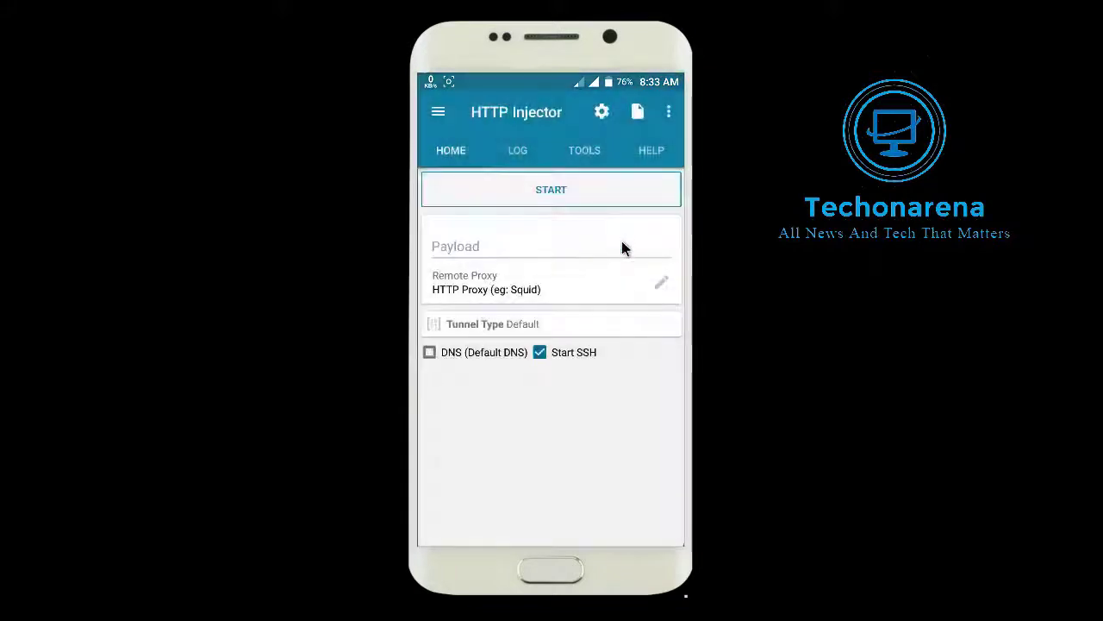
- Import the newly exported "life time ehi" config file and enable DNS (Google DNS)
left_click(636, 113)
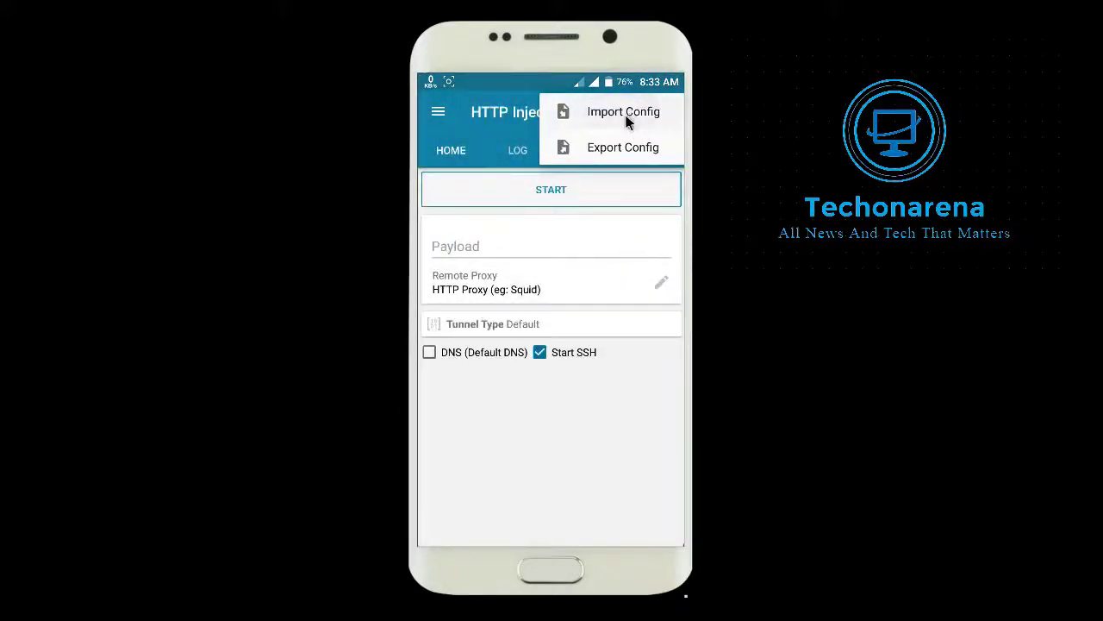
left_click(628, 115)
left_click(575, 309)
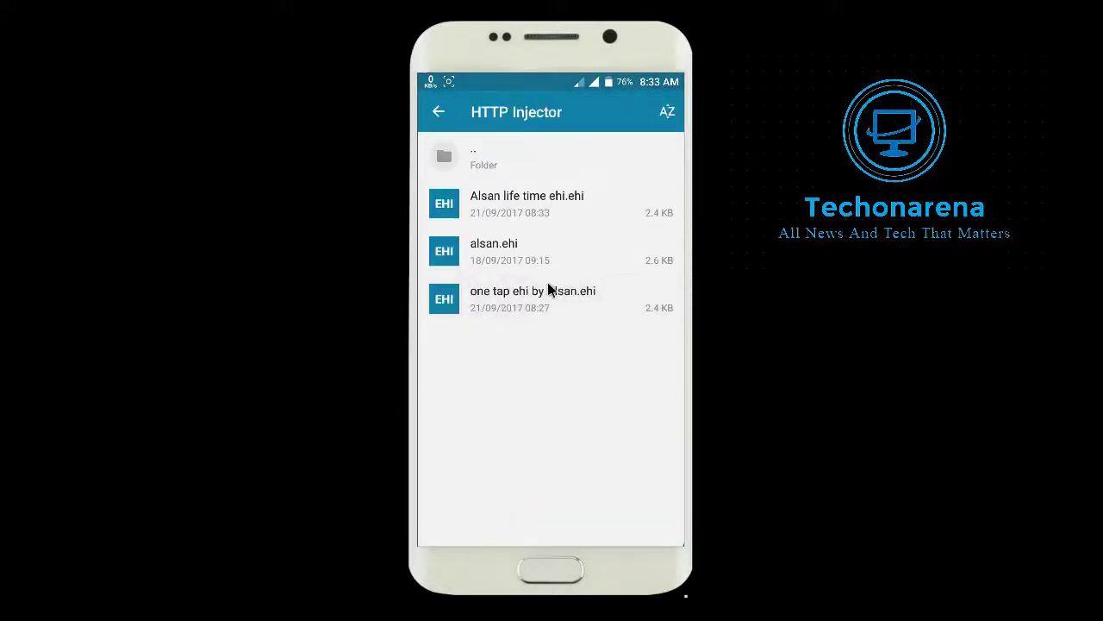
left_click(550, 215)
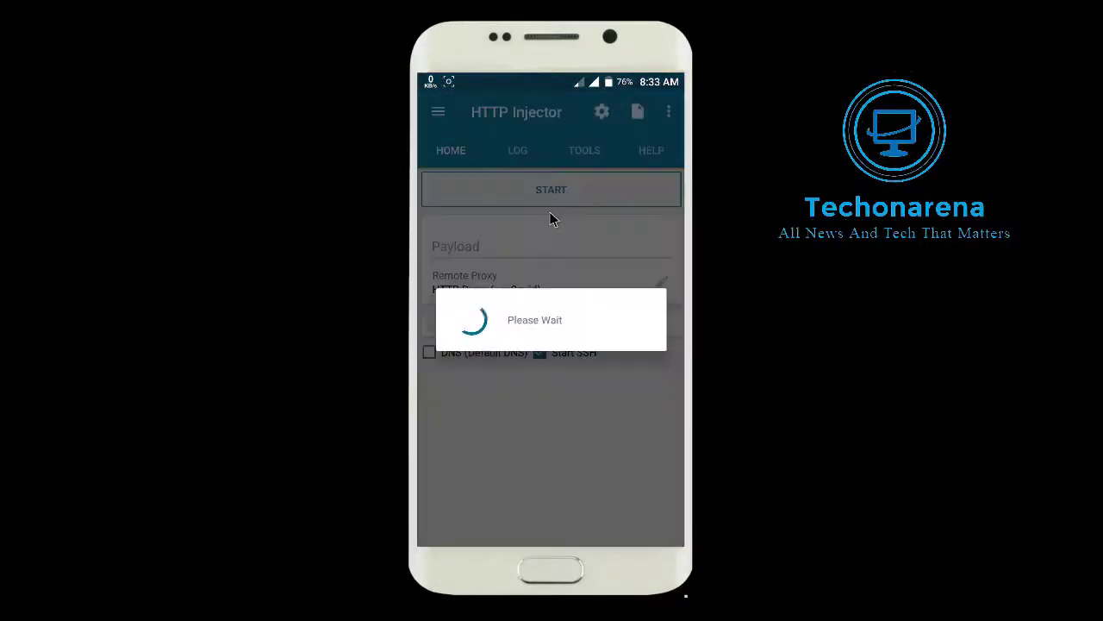
left_click(429, 310)
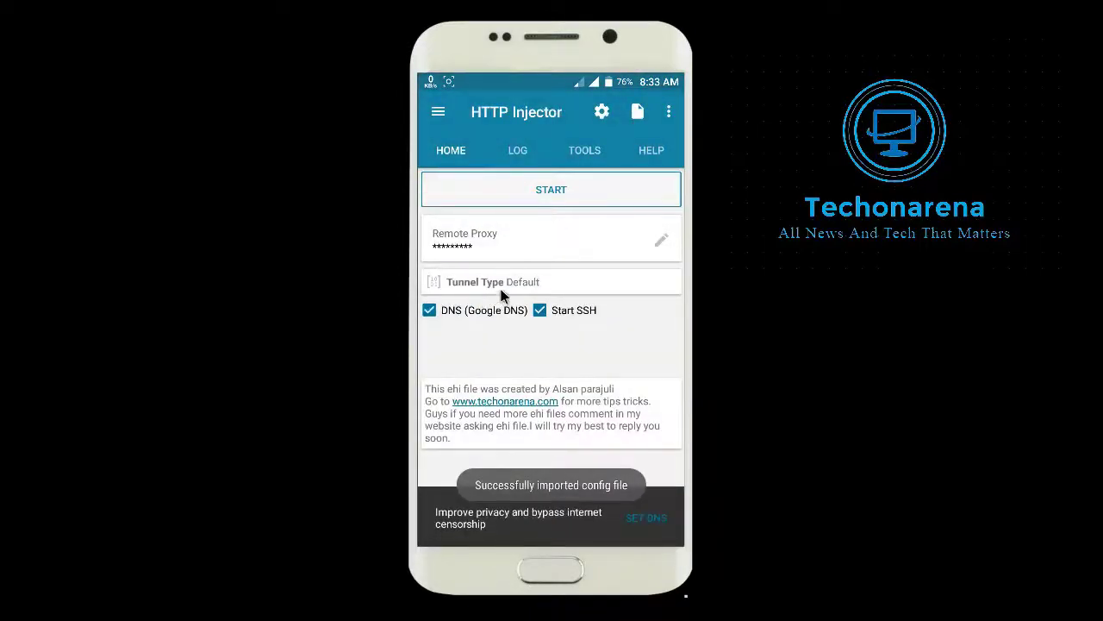